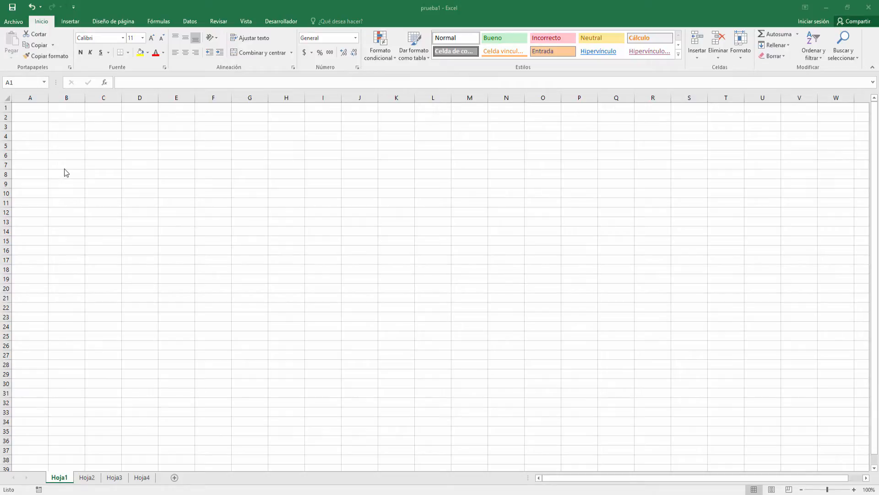
Step: Enter a person's first name in cell A1 and the number 457854 in cell A2
{"action": "left_click", "coordinate": [247, 167]}
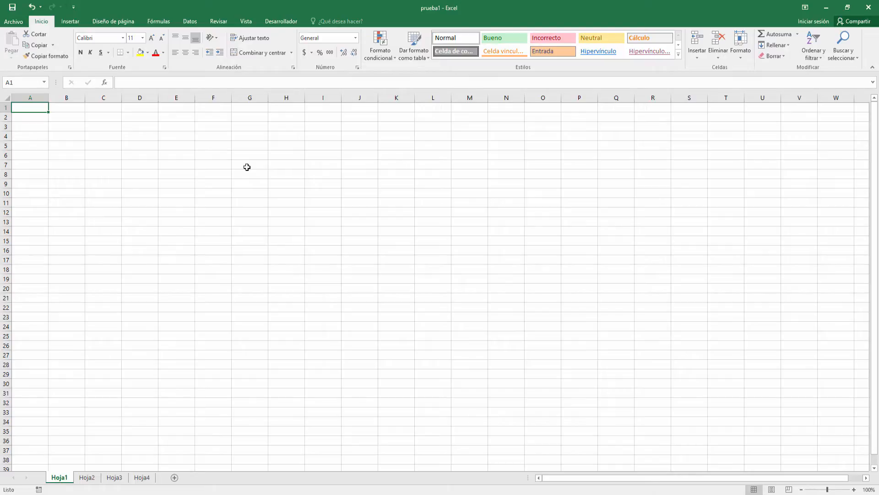
{"action": "type", "text": "fernad"}
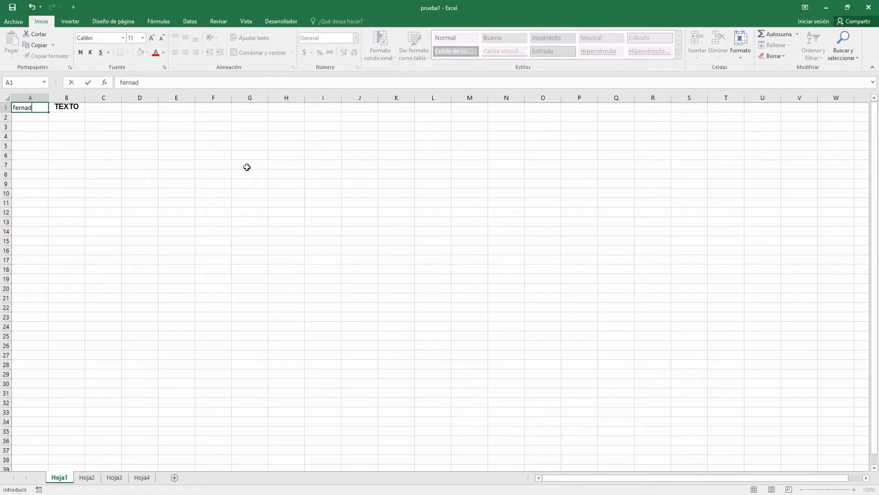
{"action": "key", "text": "BackSpace"}
{"action": "type", "text": "ndo"}
{"action": "key", "text": "Return"}
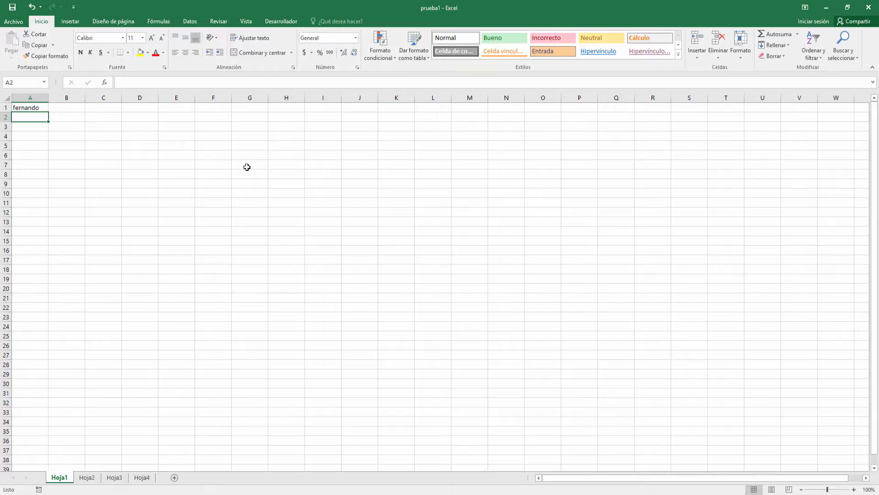
{"action": "type", "text": "457854"}
{"action": "key", "text": "Return"}
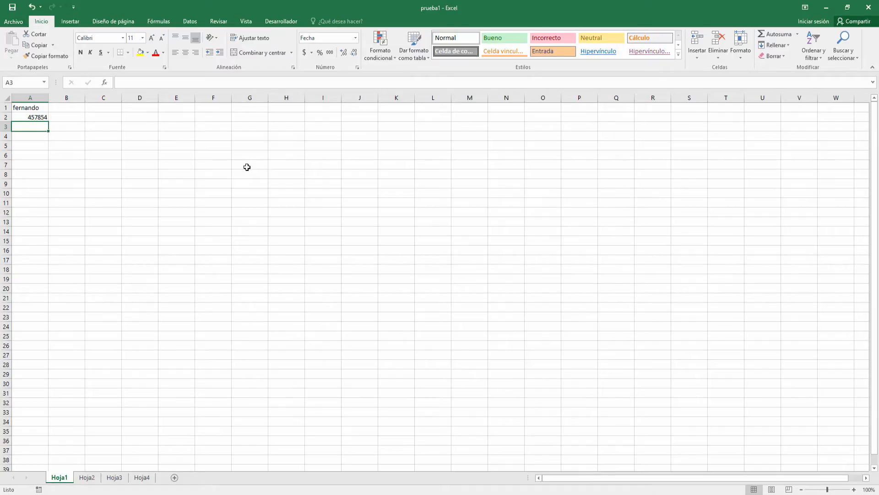
Step: Enter the date 12/04/2015 in cell A3 and the time 12:15 in cell A4
{"action": "type", "text": "12/04/20"}
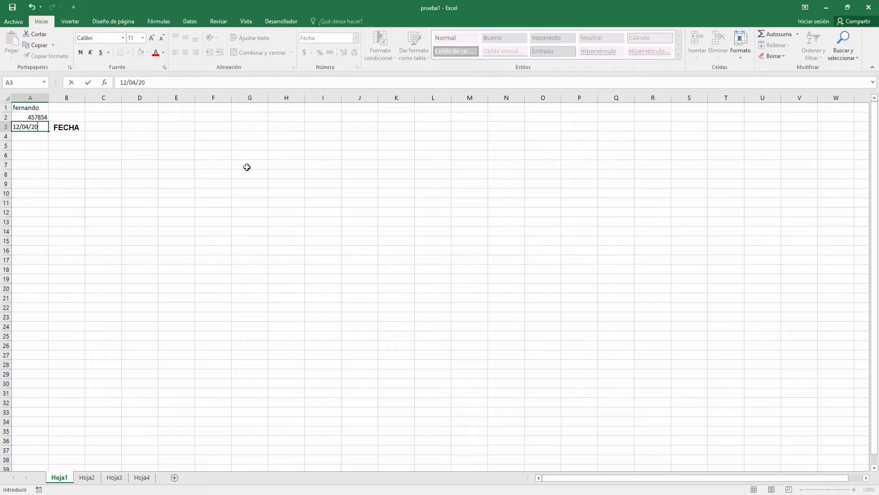
{"action": "type", "text": "15"}
{"action": "key", "text": "Return"}
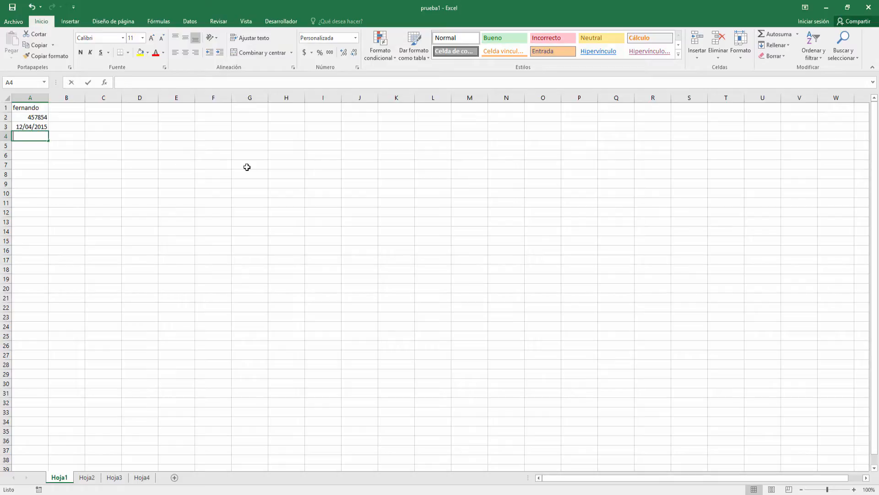
{"action": "type", "text": "12:"}
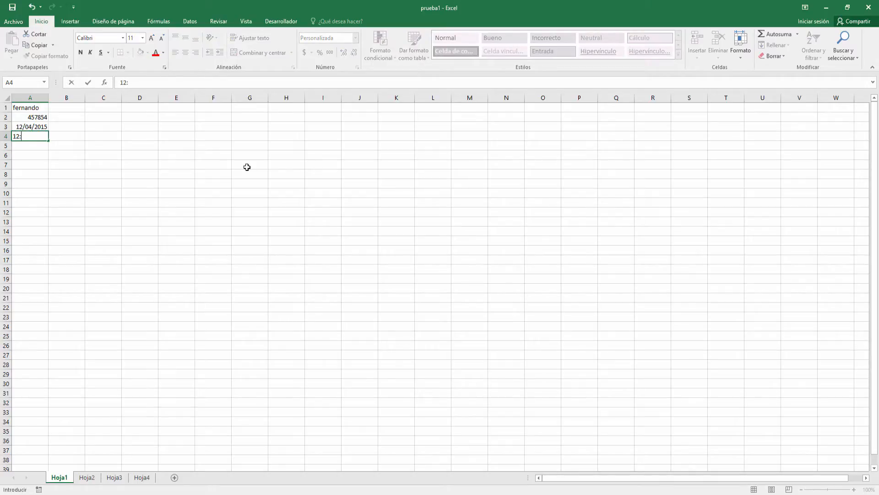
{"action": "type", "text": "15"}
{"action": "key", "text": "Return"}
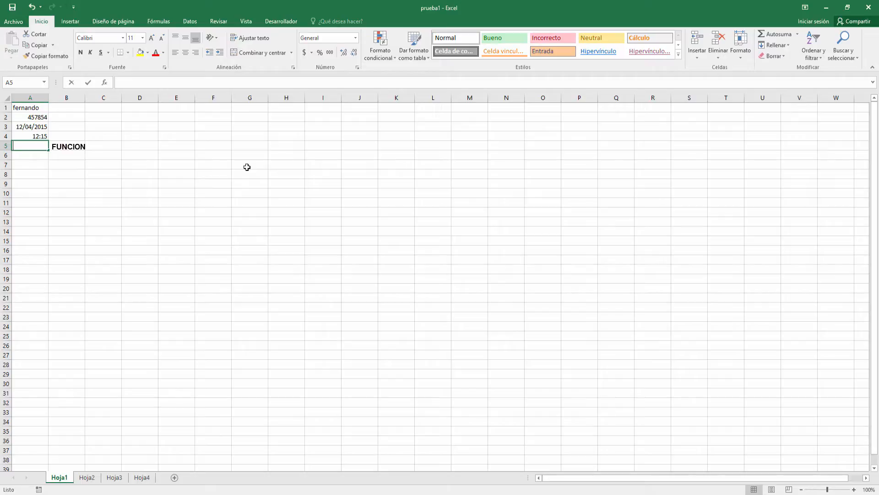
Step: Enter the formula =45+78 in cell A5 and reselect that cell to view its formula
{"action": "type", "text": "="}
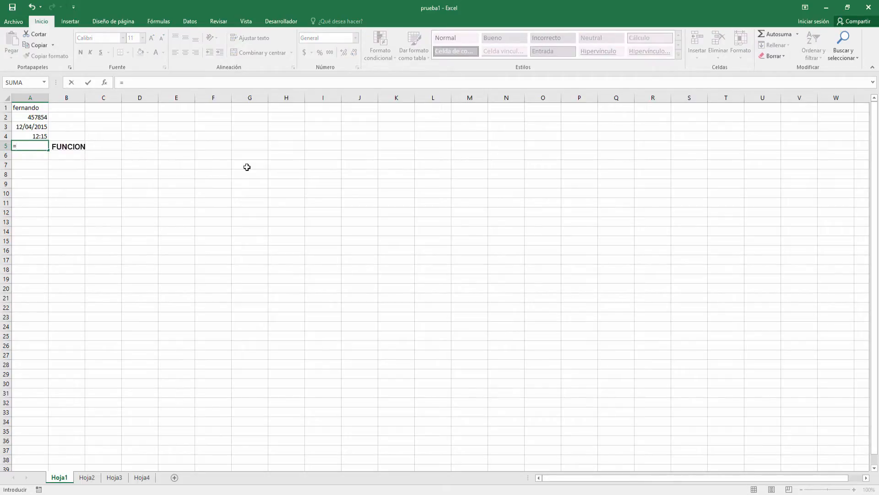
{"action": "type", "text": "45+78"}
{"action": "key", "text": "Return"}
{"action": "key", "text": "Up"}
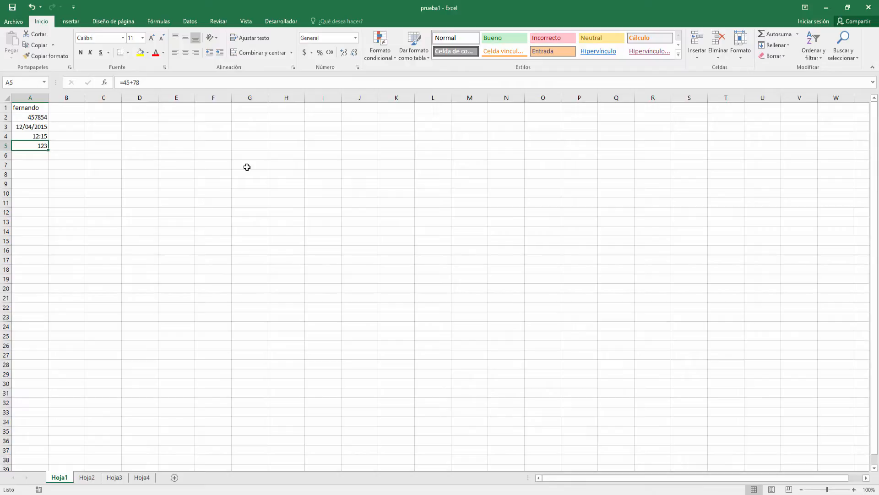
Step: Enter the text Casa in cell C1
{"action": "key", "text": "Up"}
{"action": "key", "text": "Up"}
{"action": "key", "text": "Up"}
{"action": "key", "text": "Up"}
{"action": "key", "text": "Right"}
{"action": "key", "text": "Right"}
{"action": "key", "text": "Right"}
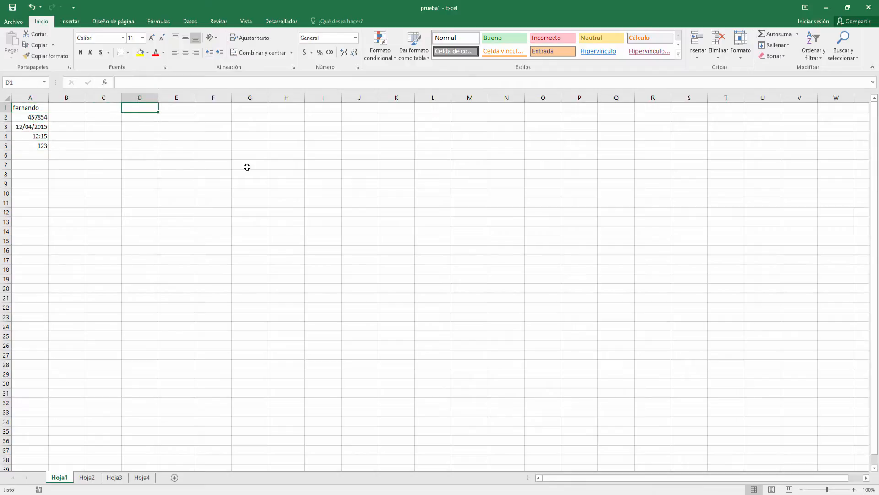
{"action": "key", "text": "Left"}
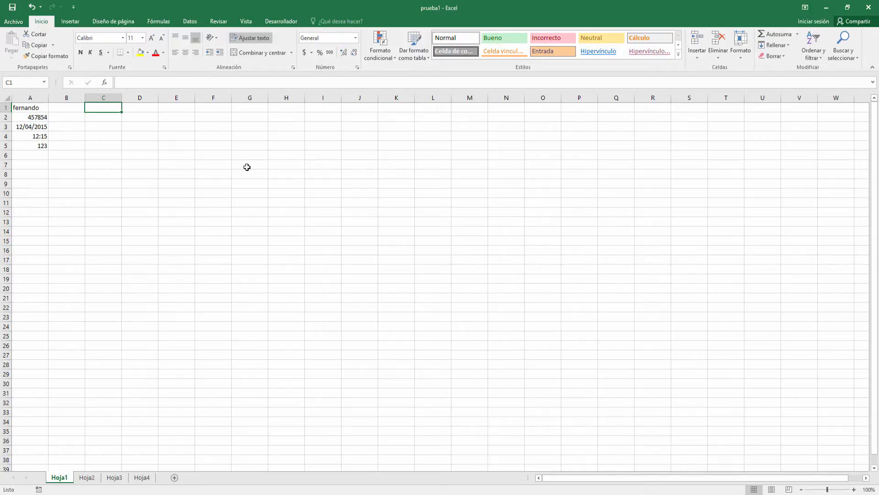
{"action": "type", "text": "Casa"}
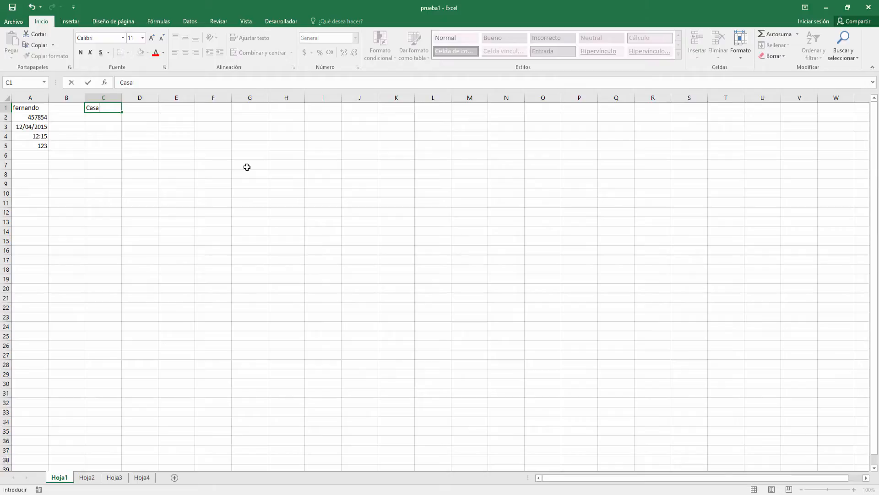
{"action": "key", "text": "ctrl+Return"}
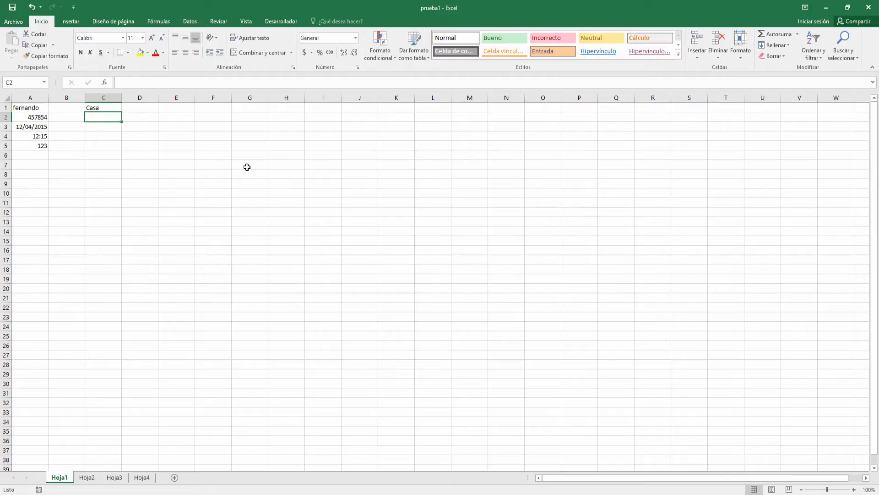
Step: Re-enter Casa in cell C1 twice, the first time keeping C1 selected and the second time moving down to C2
{"action": "type", "text": "Csaa"}
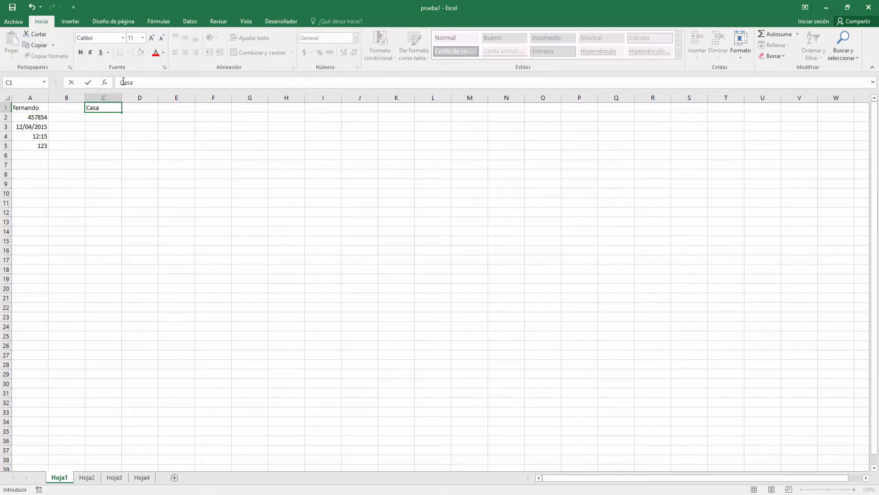
{"action": "left_click", "coordinate": [88, 83]}
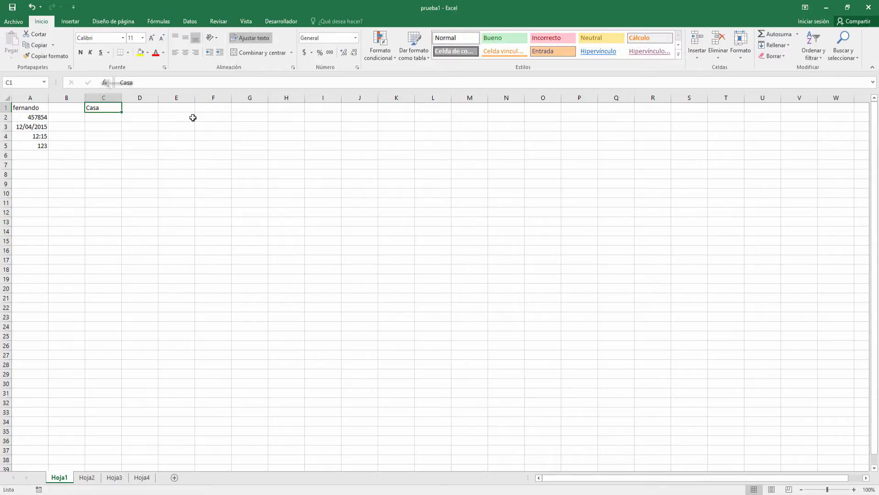
{"action": "type", "text": "Cs"}
{"action": "key", "text": "BackSpace"}
{"action": "type", "text": "asa"}
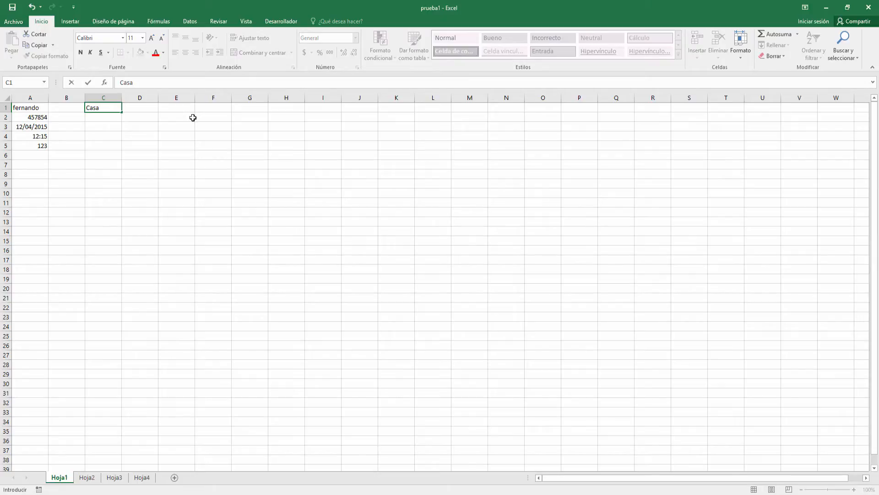
{"action": "key", "text": "Return"}
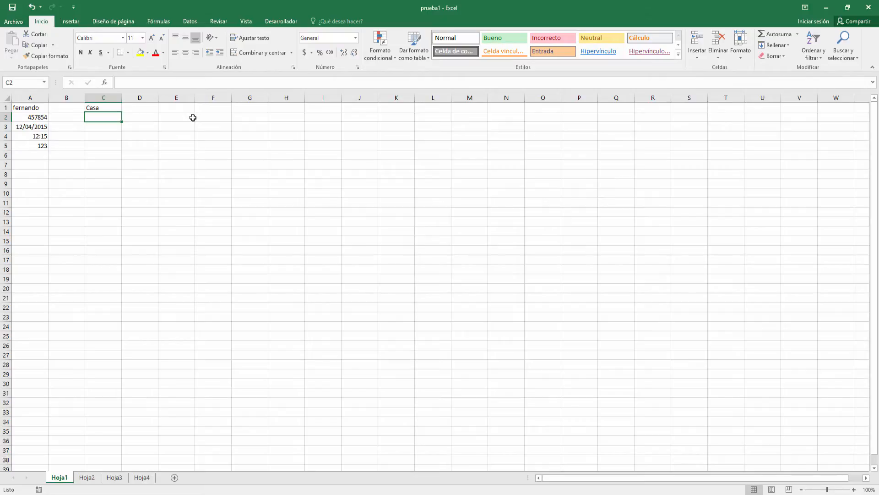
Step: Clear the text in cell C1 and replace it with fabrica
{"action": "key", "text": "Up"}
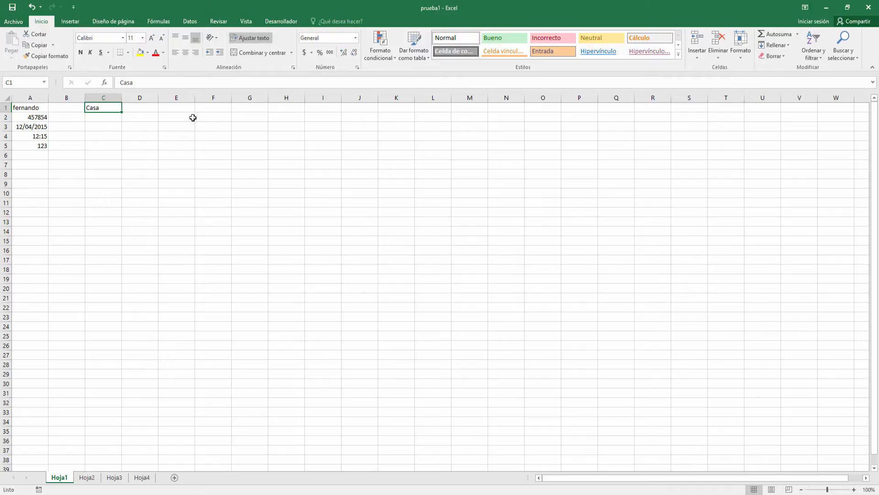
{"action": "key", "text": "BackSpace"}
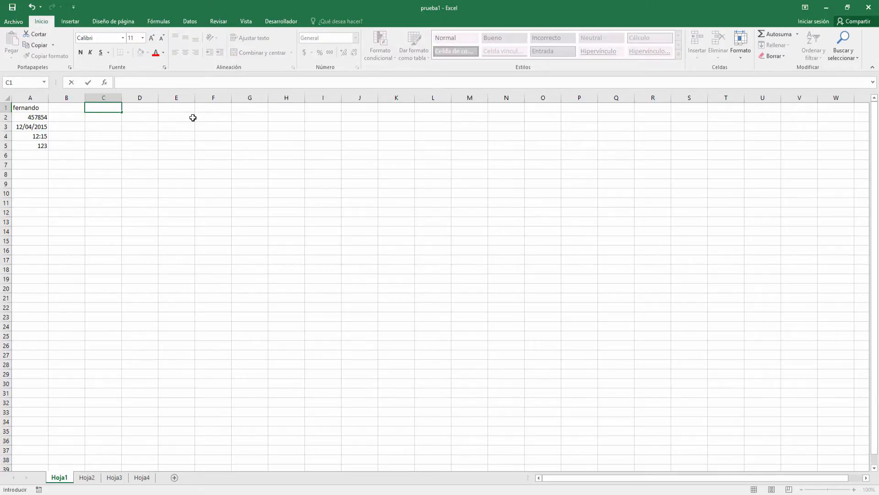
{"action": "type", "text": "fabrica"}
{"action": "key", "text": "Return"}
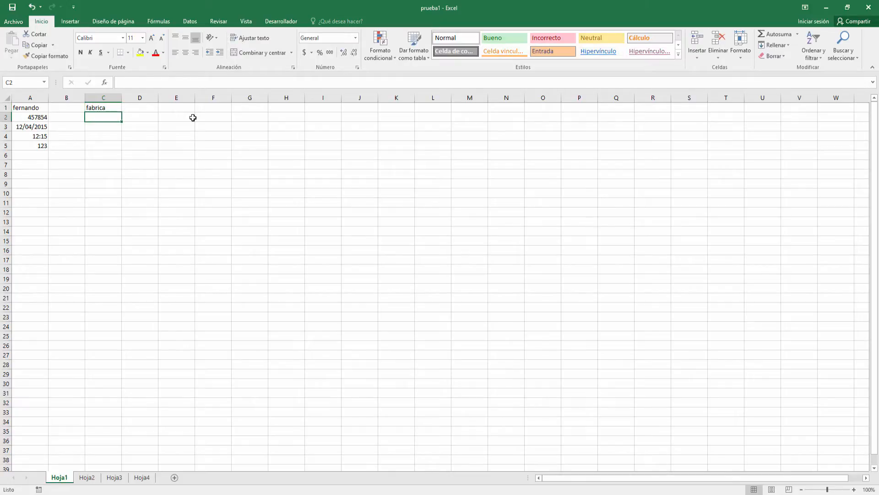
Step: Edit cell C1 in place, erasing its text character by character and replacing it with tablero
{"action": "key", "text": "Up"}
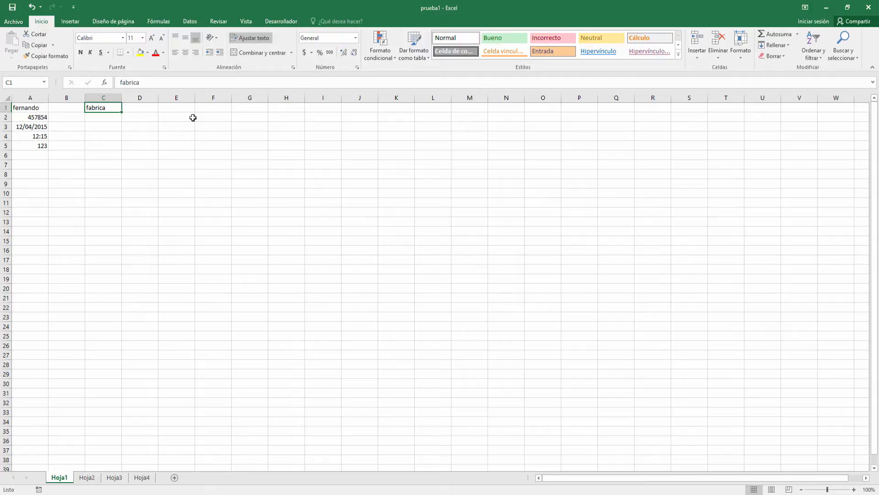
{"action": "key", "text": "F2"}
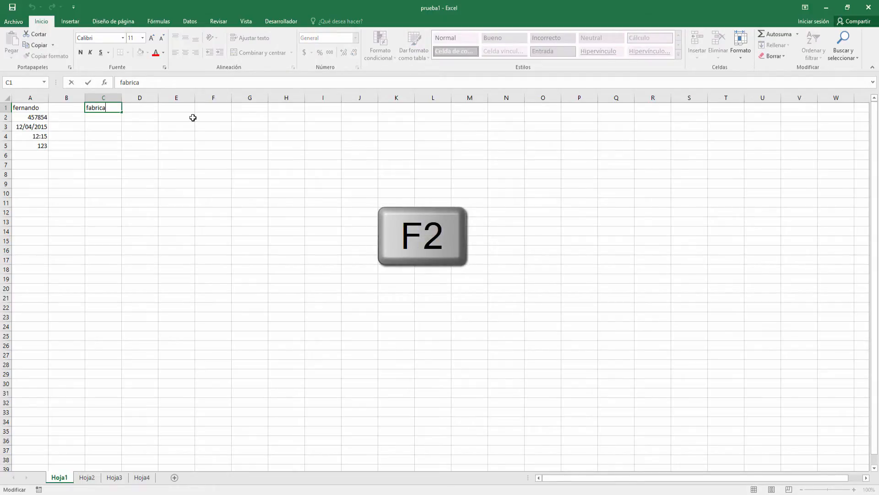
{"action": "key", "text": "BackSpace"}
{"action": "key", "text": "BackSpace"}
{"action": "key", "text": "BackSpace"}
{"action": "key", "text": "BackSpace"}
{"action": "key", "text": "BackSpace"}
{"action": "key", "text": "BackSpace"}
{"action": "key", "text": "BackSpace"}
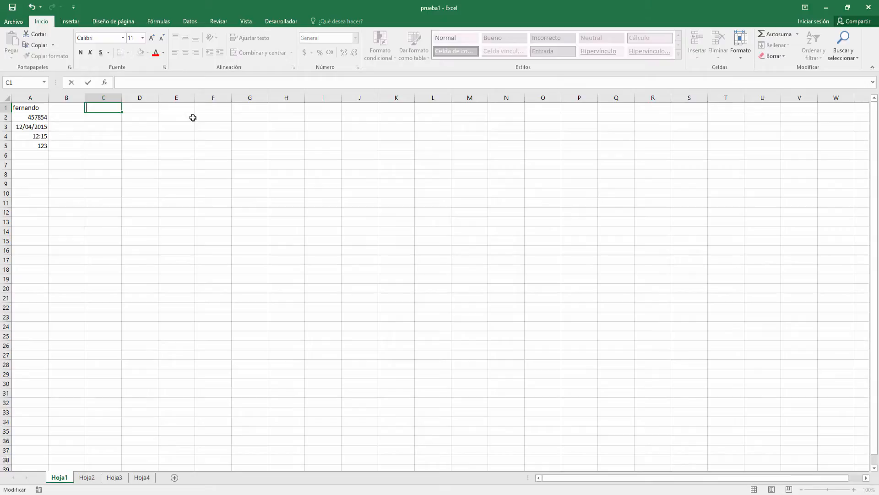
{"action": "type", "text": "tablero"}
{"action": "key", "text": "Return"}
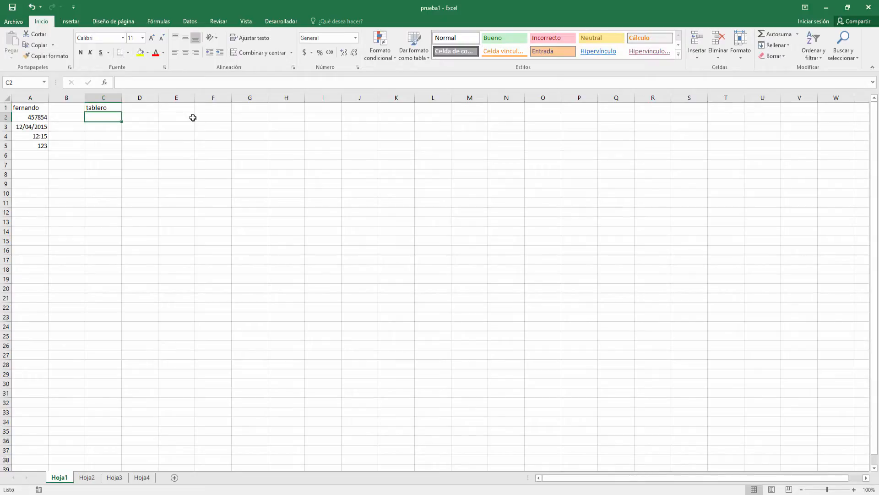
Step: Overwrite the content of cell C1 directly with mesa
{"action": "key", "text": "Up"}
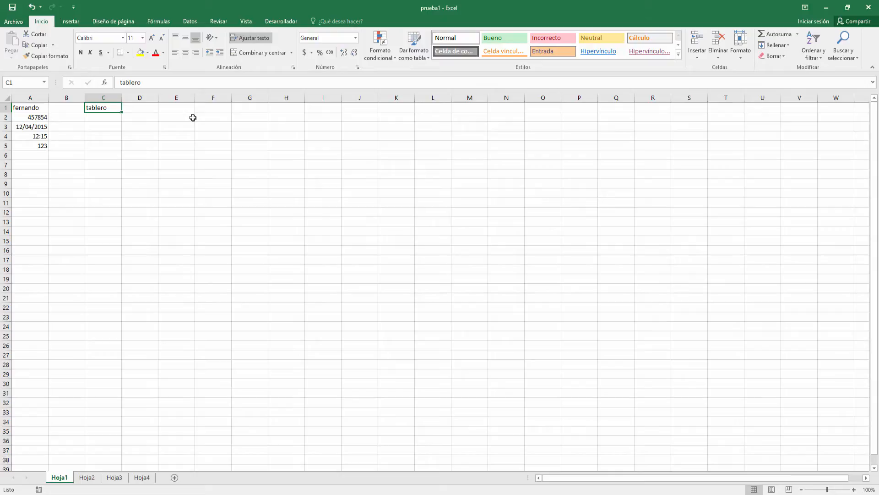
{"action": "type", "text": "mesa"}
{"action": "key", "text": "Return"}
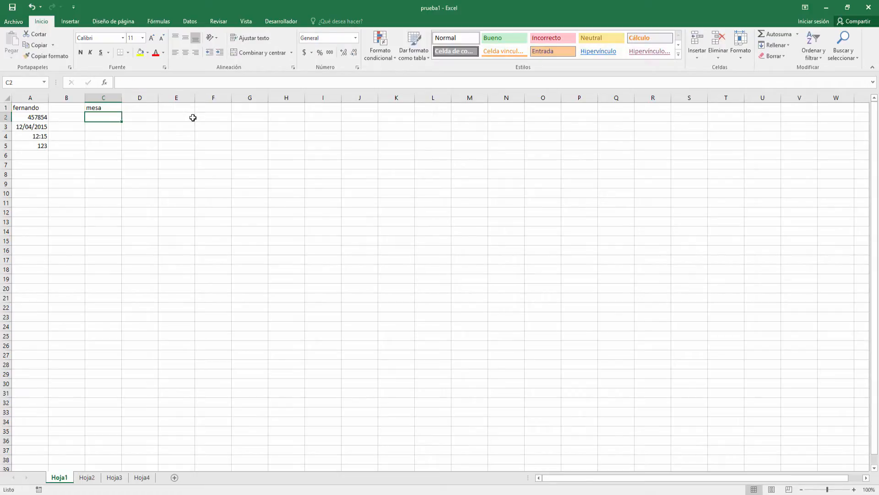
Step: Copy cell C1 and paste it into cell L1
{"action": "key", "text": "Up"}
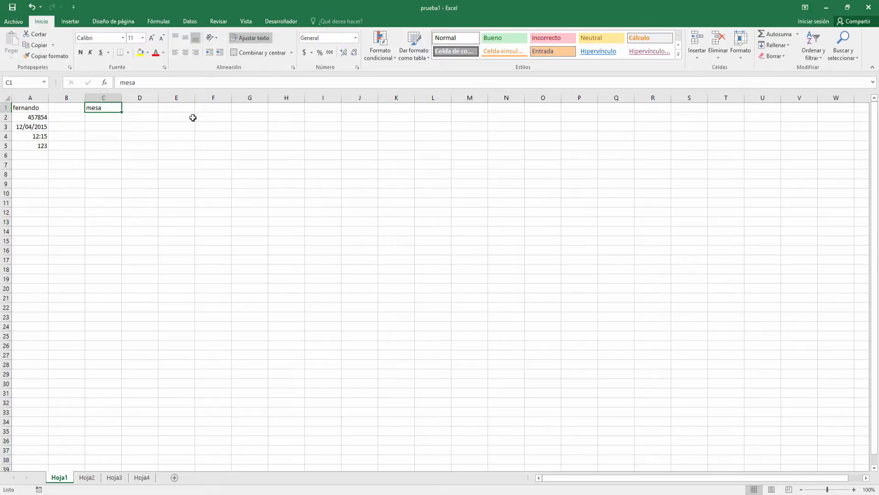
{"action": "key", "text": "Right"}
{"action": "key", "text": "Right"}
{"action": "key", "text": "Left"}
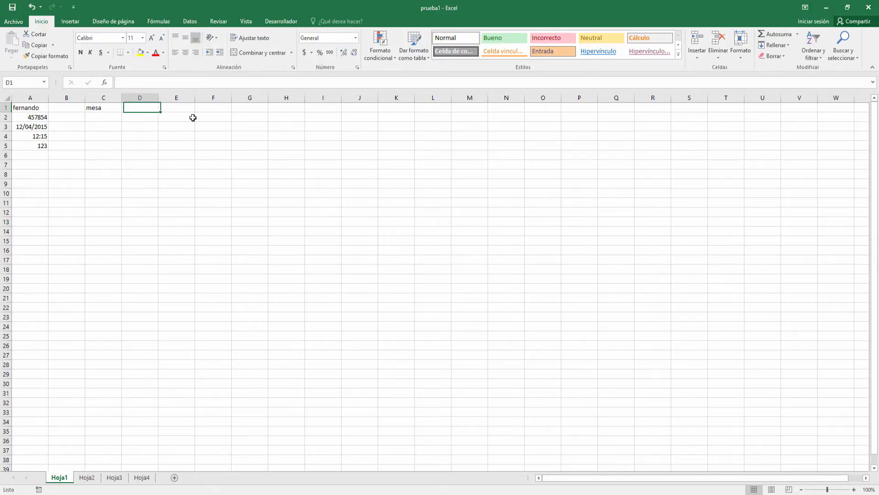
{"action": "key", "text": "Left"}
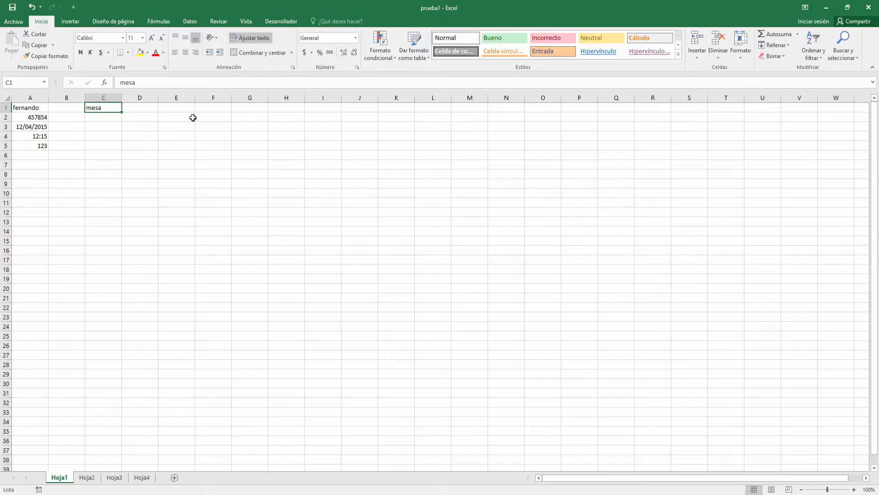
{"action": "key", "text": "ctrl+c"}
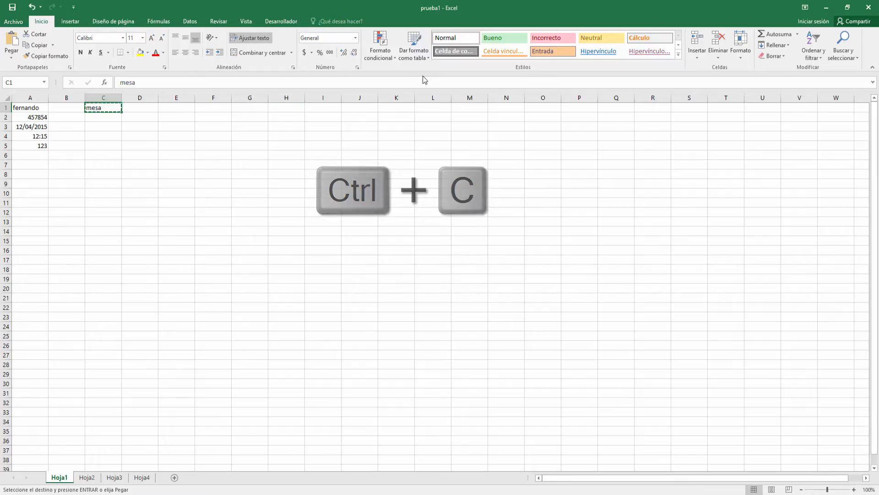
{"action": "left_click", "coordinate": [429, 110]}
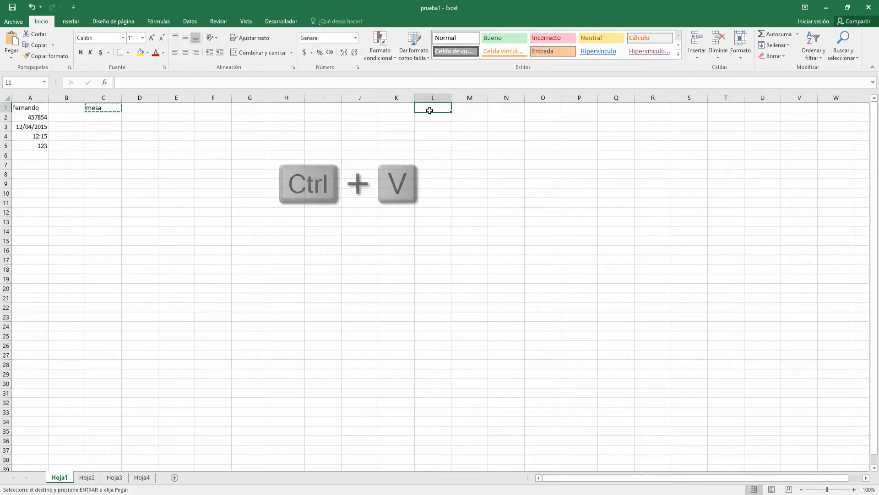
{"action": "key", "text": "ctrl+v"}
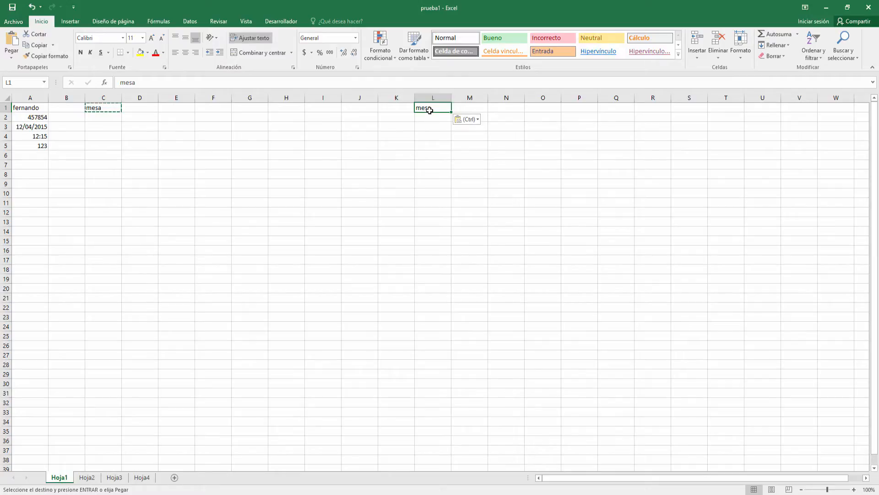
Step: Paste the copied content of cell C1 into cells K1 and K2, and end the copy mode
{"action": "left_click", "coordinate": [105, 110]}
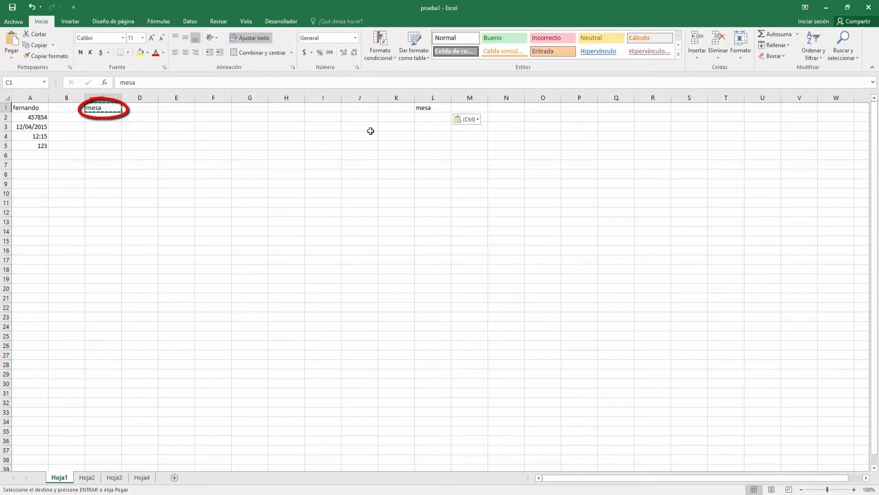
{"action": "left_click", "coordinate": [385, 108]}
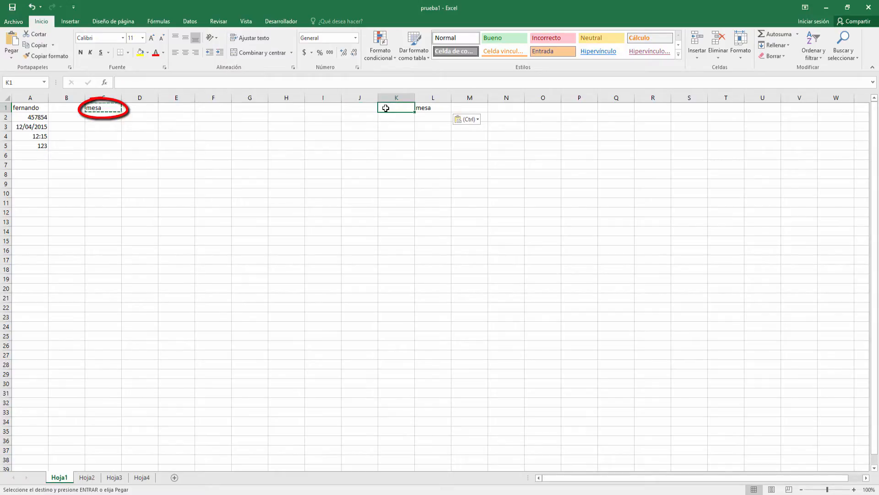
{"action": "key", "text": "ctrl+v"}
{"action": "key", "text": "Down"}
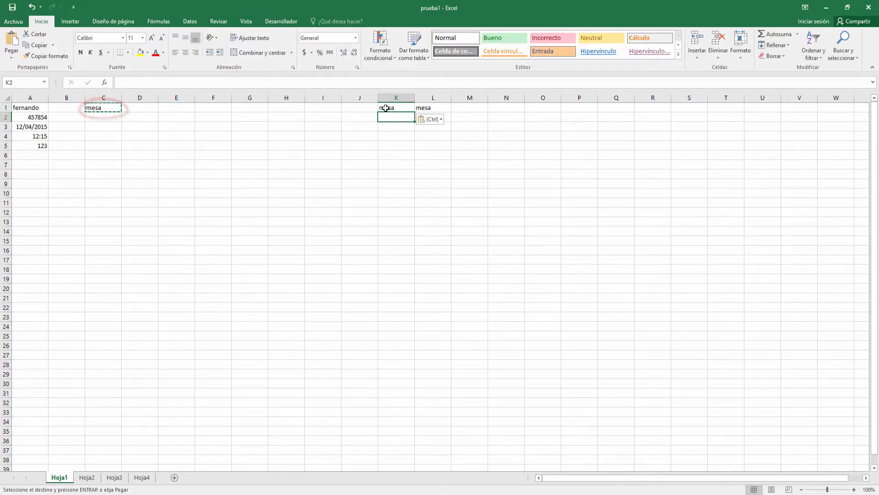
{"action": "key", "text": "ctrl+v"}
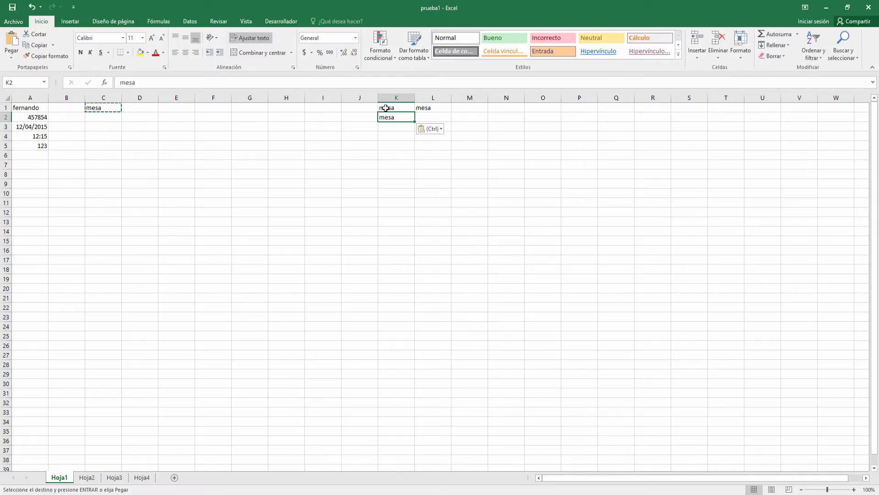
{"action": "key", "text": "Escape"}
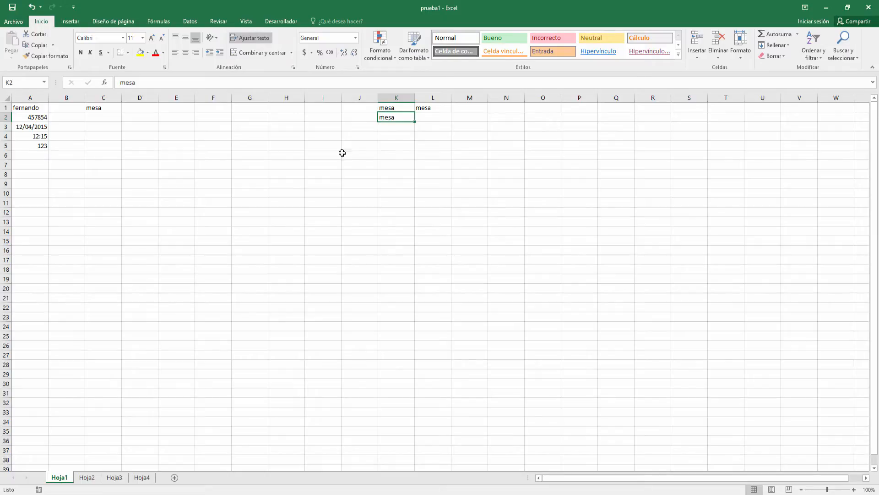
Step: Copy cell C1 again and paste it into cell K3, leaving copy mode when done
{"action": "left_click", "coordinate": [101, 109]}
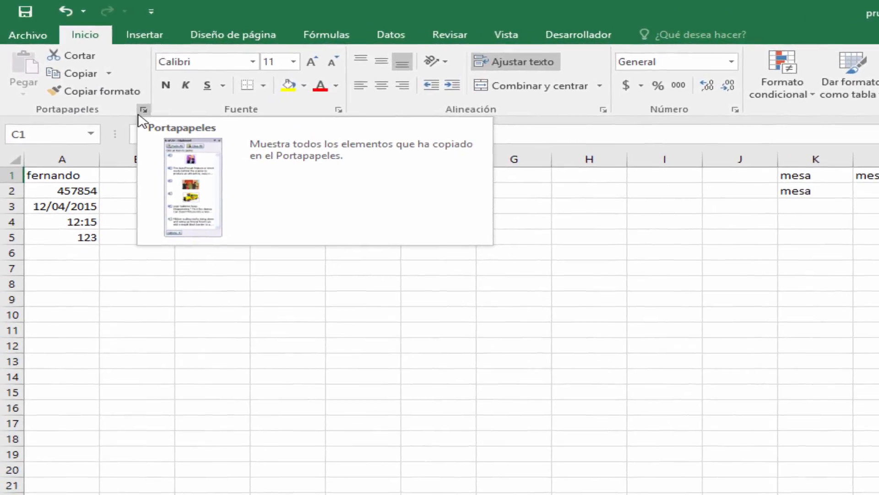
{"action": "left_click", "coordinate": [234, 308]}
{"action": "left_click", "coordinate": [229, 183]}
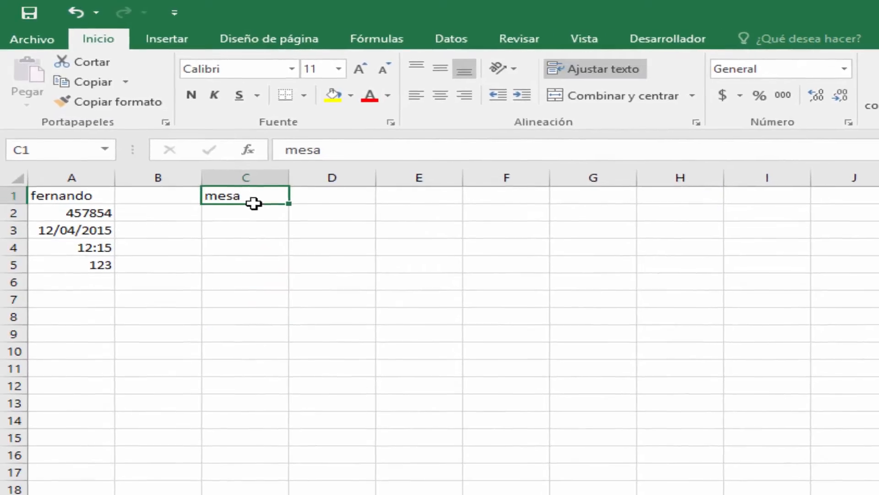
{"action": "left_click", "coordinate": [107, 84]}
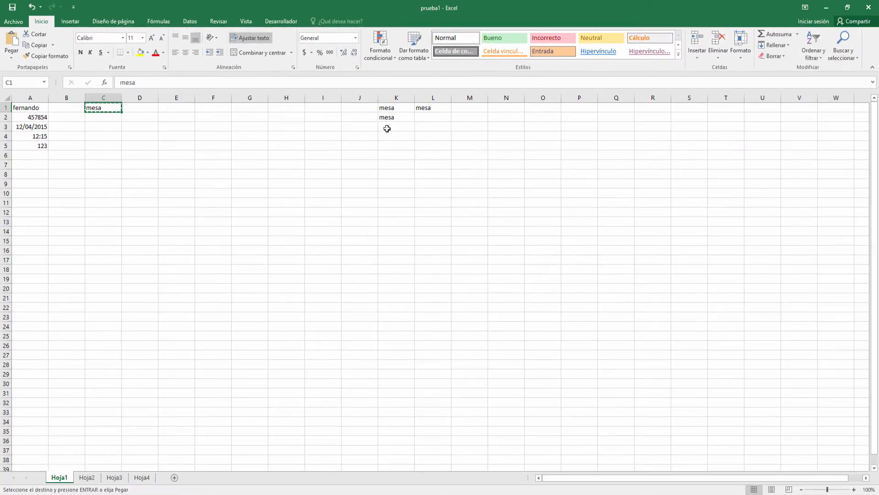
{"action": "left_click", "coordinate": [387, 128]}
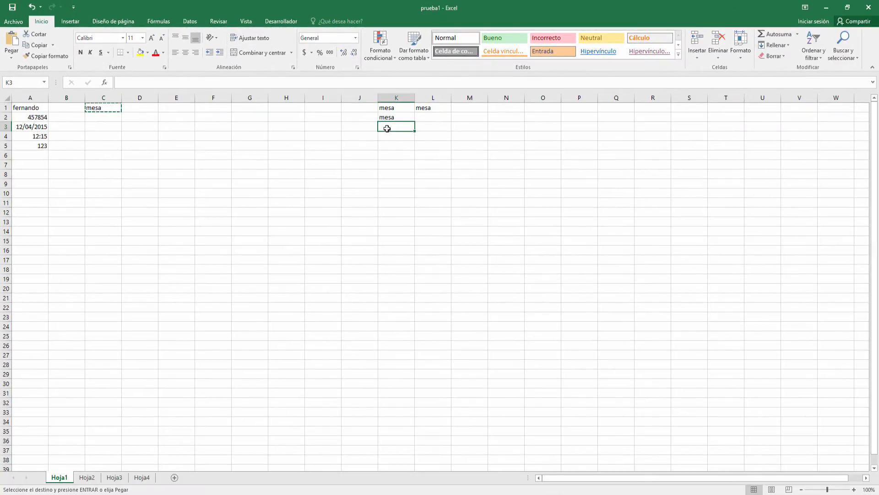
{"action": "left_click", "coordinate": [11, 43]}
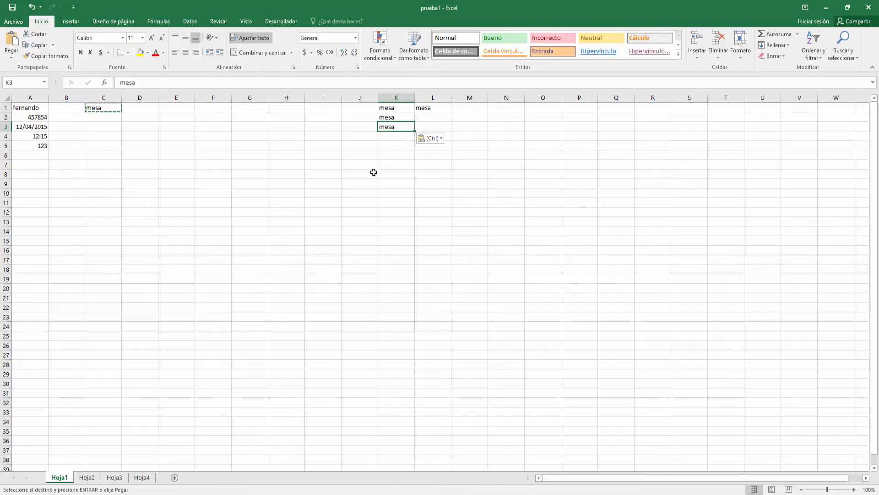
{"action": "key", "text": "Escape"}
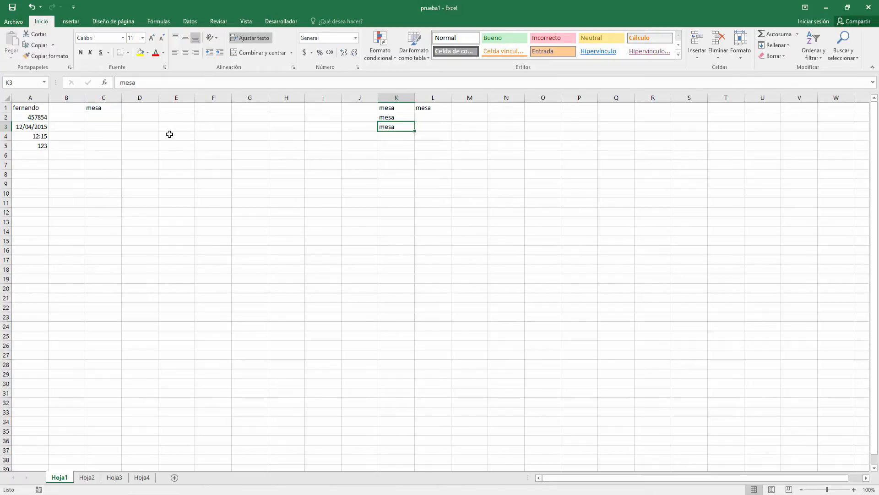
Step: Copy cell C1 and paste it into cell L2 using one of the paste options, and end the copy mode
{"action": "left_click", "coordinate": [100, 109]}
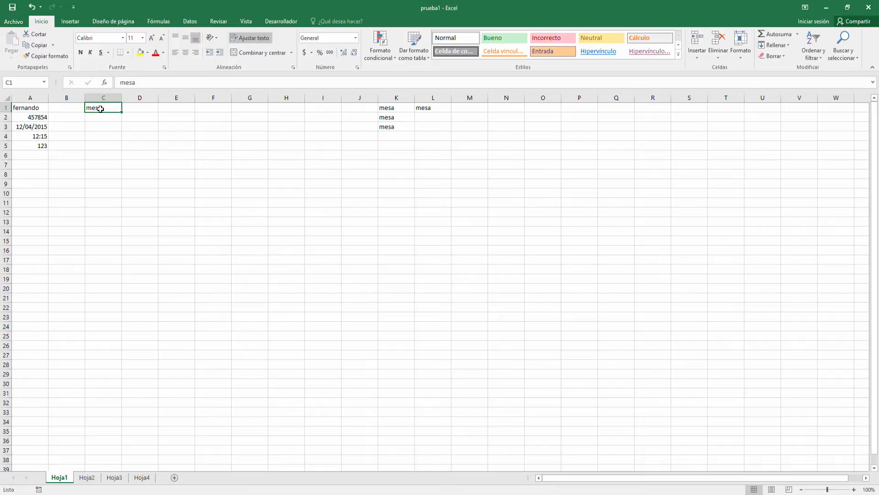
{"action": "right_click", "coordinate": [101, 110]}
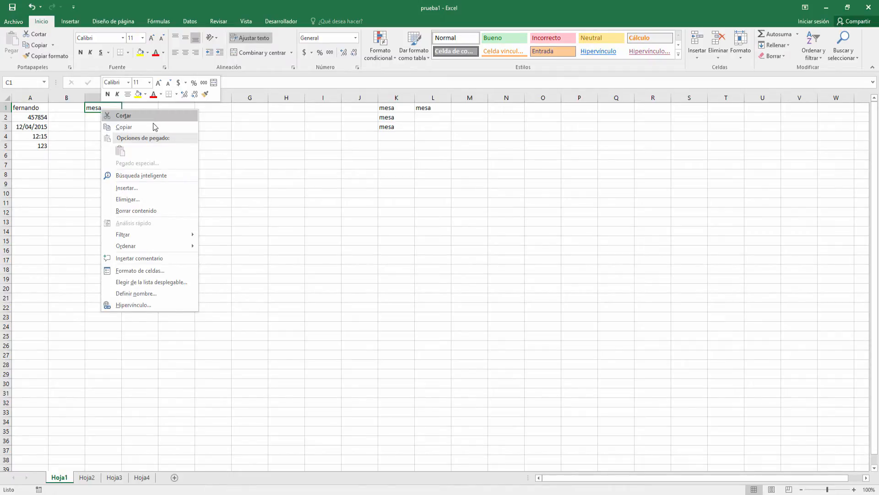
{"action": "left_click", "coordinate": [128, 128]}
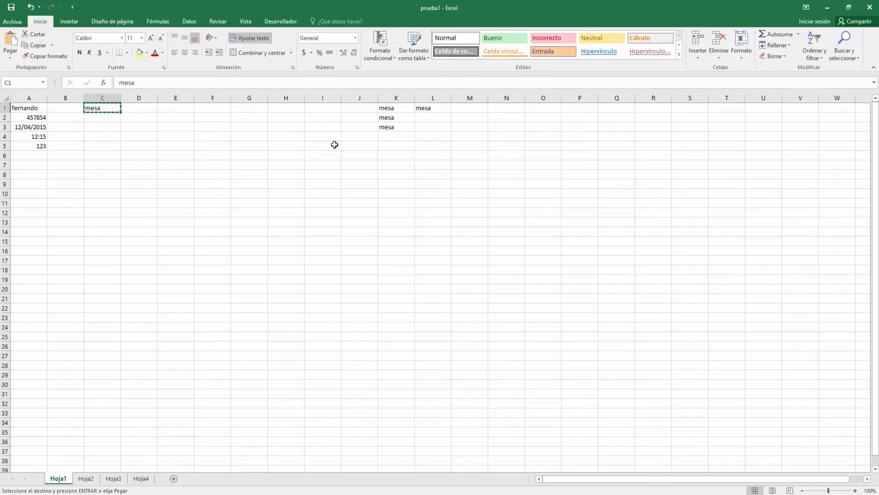
{"action": "left_click", "coordinate": [430, 120]}
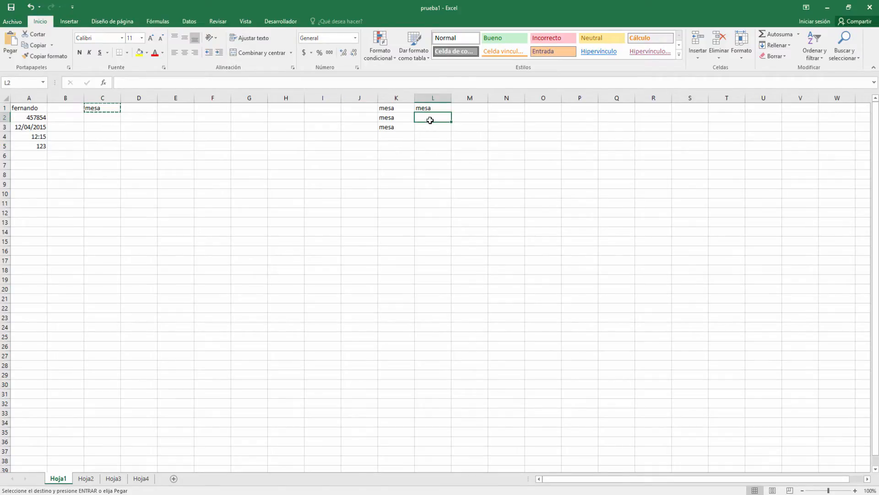
{"action": "right_click", "coordinate": [430, 120]}
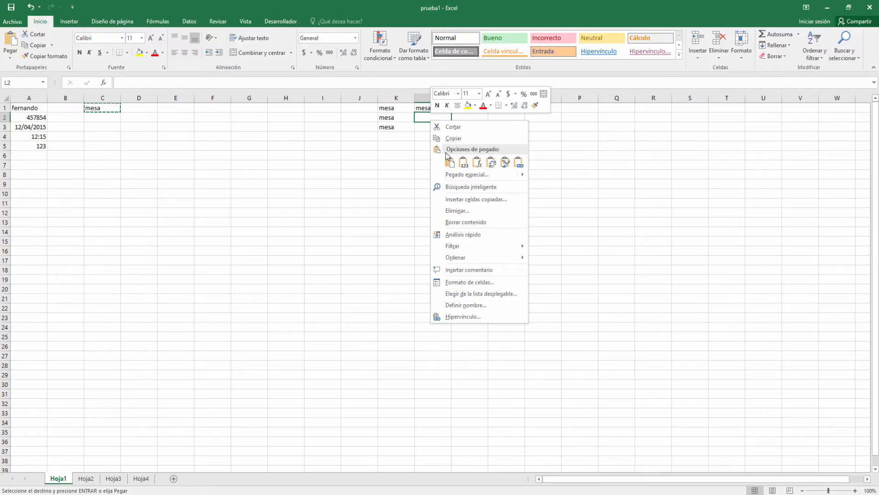
{"action": "left_click", "coordinate": [478, 163]}
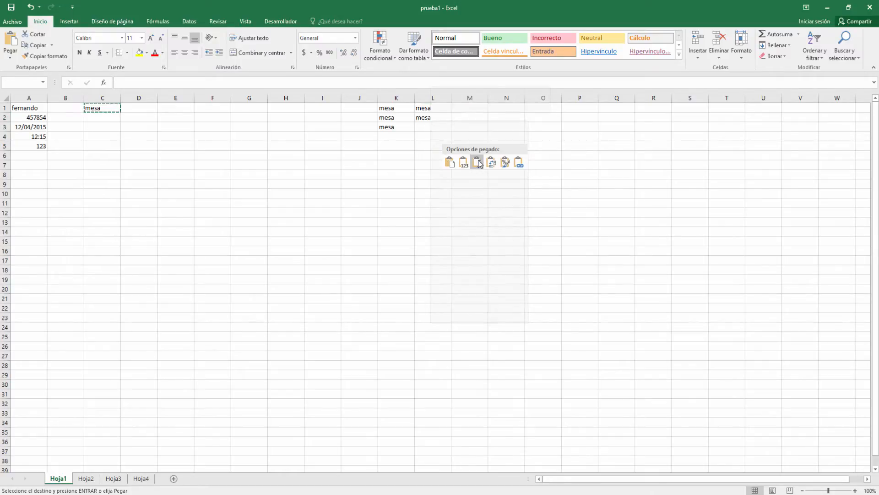
{"action": "left_click", "coordinate": [449, 167]}
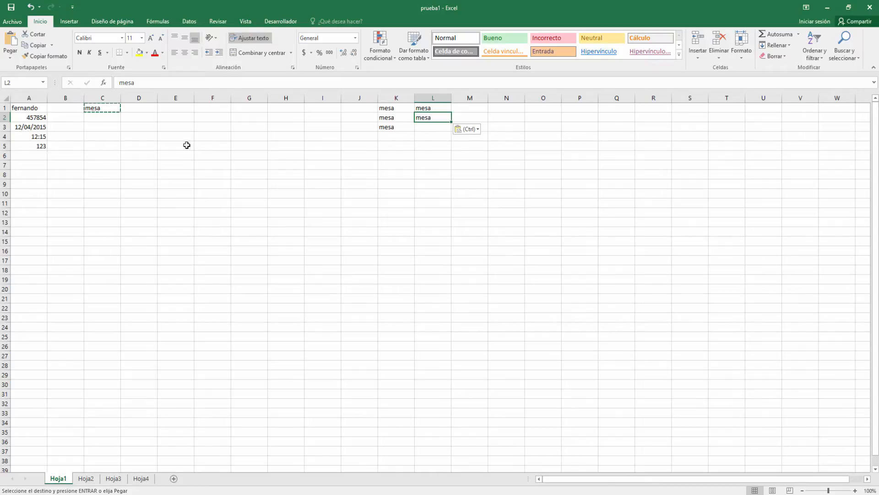
{"action": "key", "text": "Escape"}
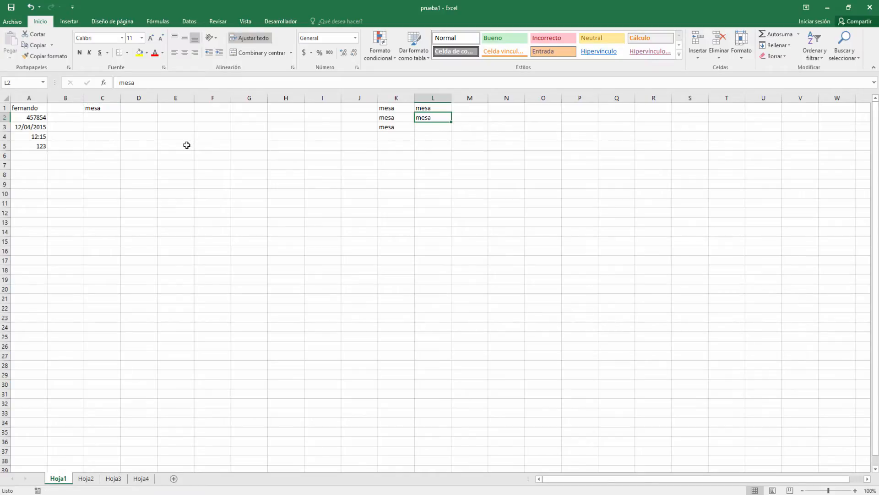
Step: Enter carro in cell C2 and copy that cell
{"action": "left_click", "coordinate": [97, 118]}
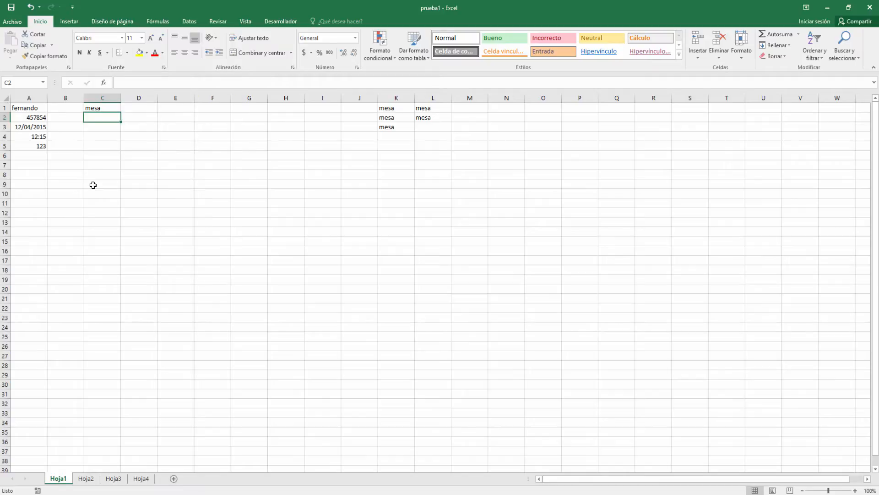
{"action": "type", "text": "carro"}
{"action": "key", "text": "Return"}
{"action": "key", "text": "Up"}
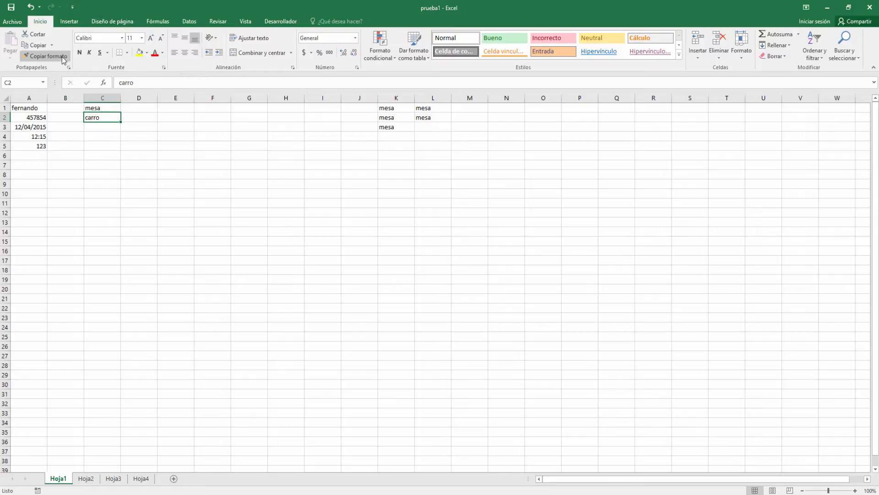
{"action": "left_click", "coordinate": [35, 45]}
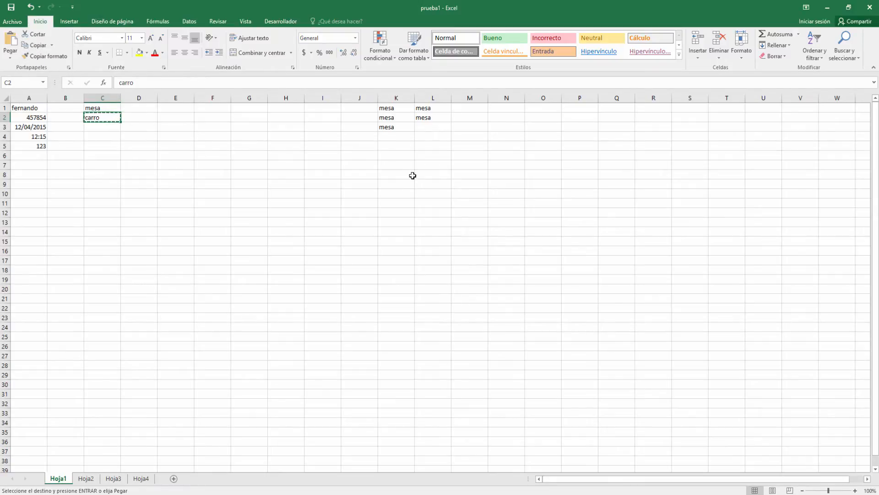
Step: Open the Office clipboard and view the actions available for its carro entry
{"action": "left_click", "coordinate": [69, 68]}
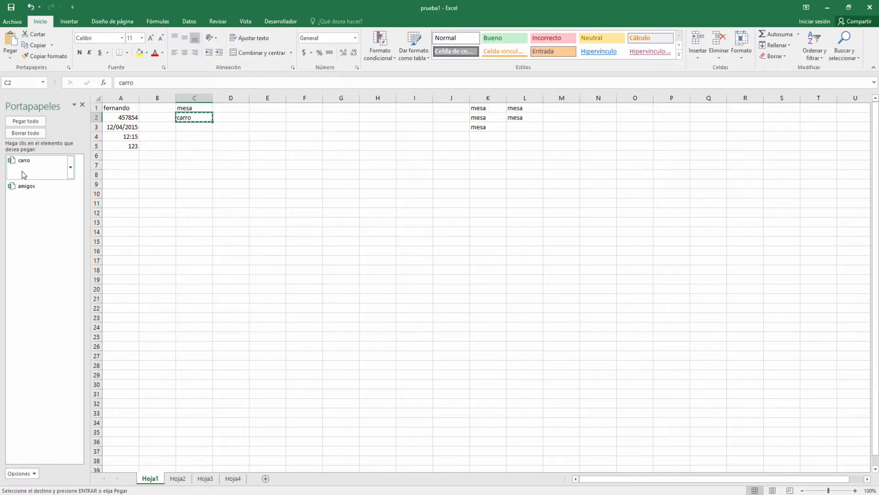
{"action": "left_click", "coordinate": [71, 169]}
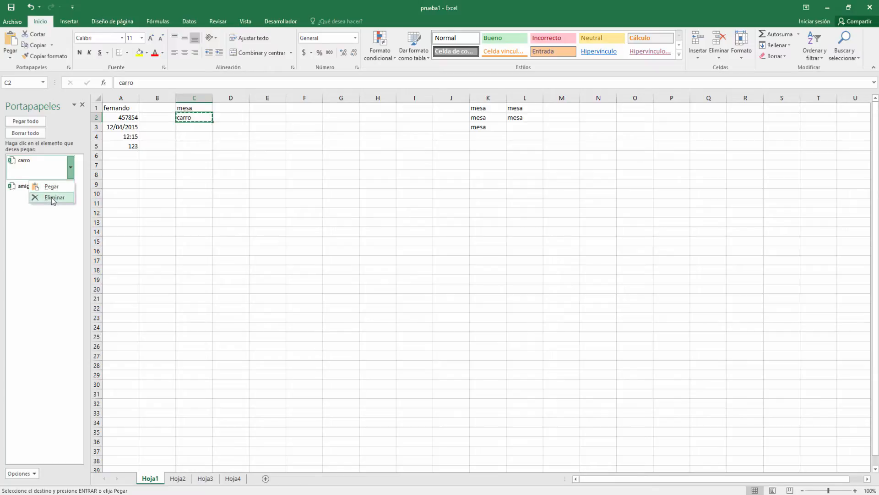
{"action": "left_click", "coordinate": [129, 194]}
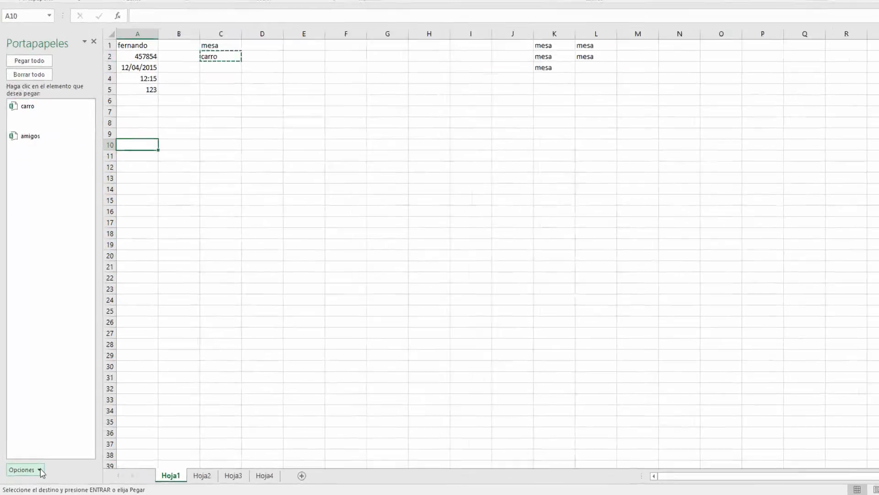
Step: Review the Office clipboard's display options and the taskbar notification area they refer to
{"action": "left_click", "coordinate": [36, 475]}
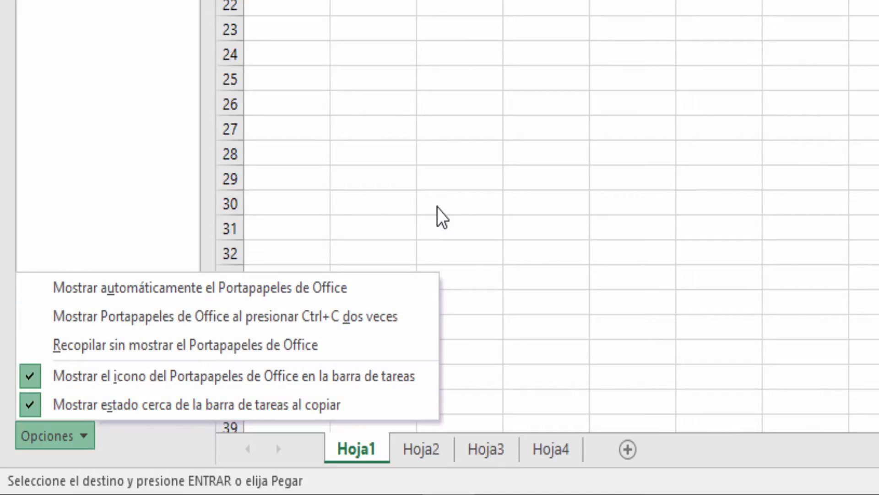
{"action": "left_click", "coordinate": [382, 229]}
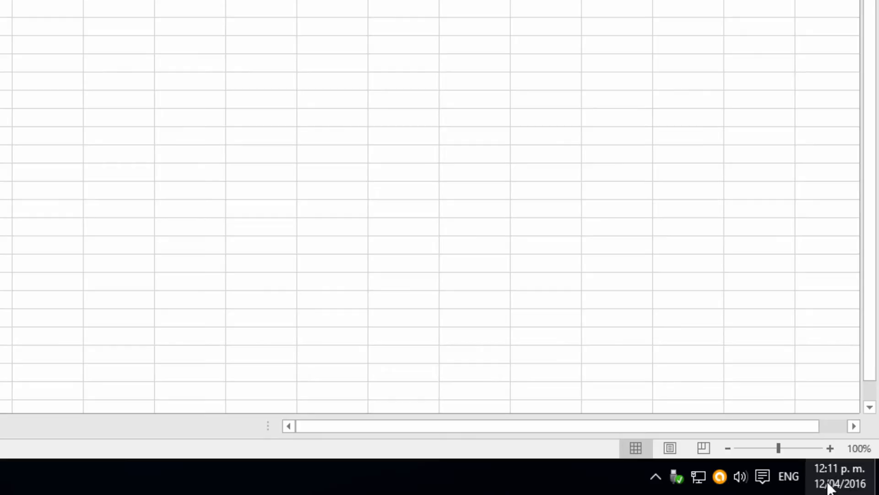
{"action": "mouse_move", "coordinate": [829, 485]}
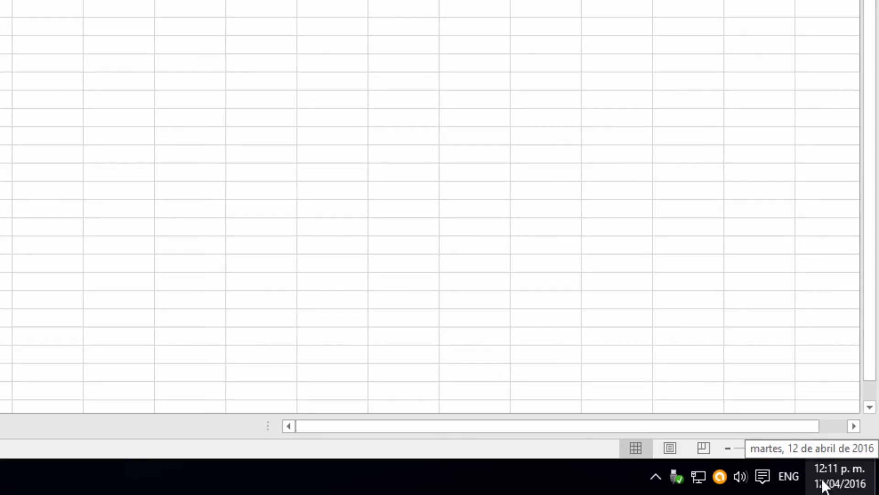
{"action": "left_click", "coordinate": [663, 482]}
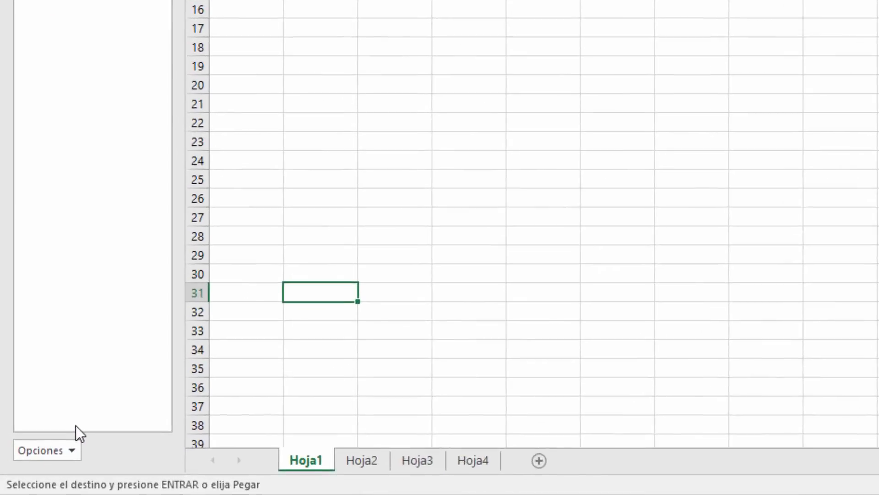
{"action": "left_click", "coordinate": [33, 472]}
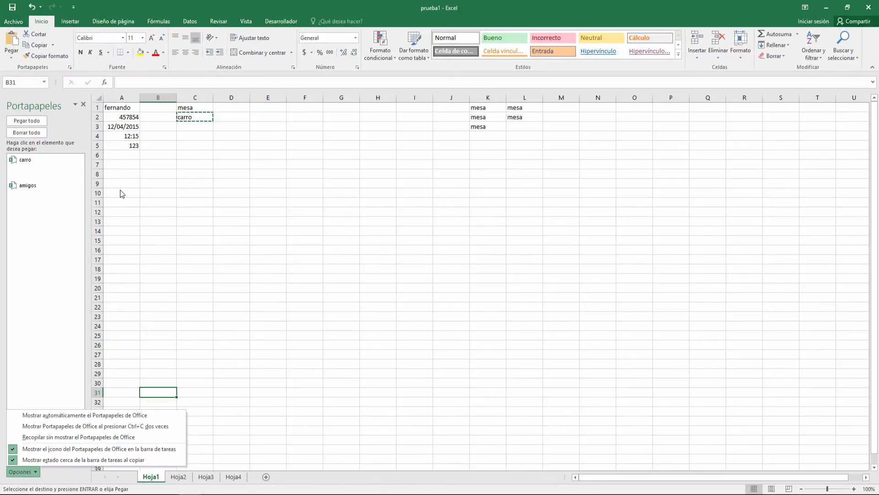
{"action": "left_click", "coordinate": [120, 189]}
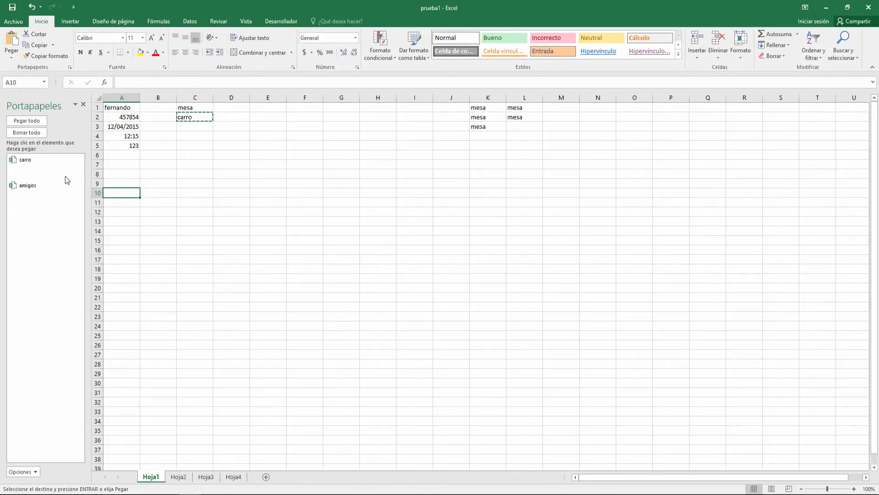
Step: Close the Office clipboard and cancel the pending copy of cell C2
{"action": "mouse_move", "coordinate": [65, 176]}
{"action": "left_click", "coordinate": [84, 107]}
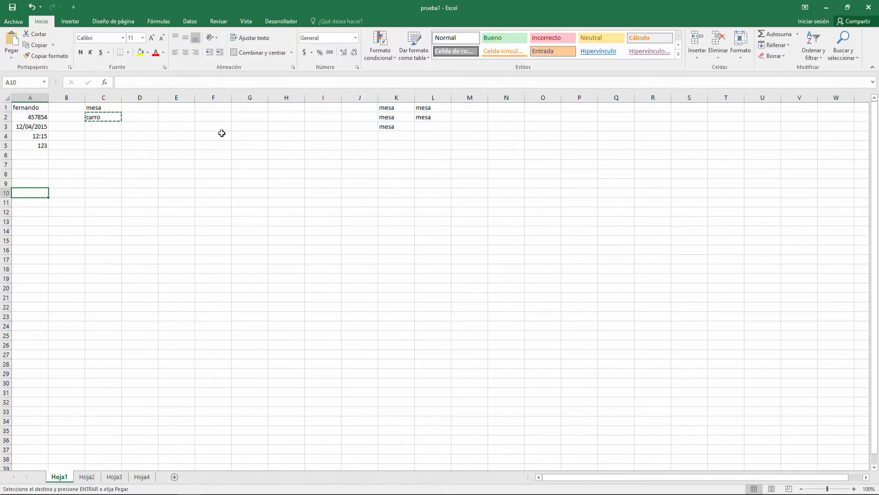
{"action": "key", "text": "Escape"}
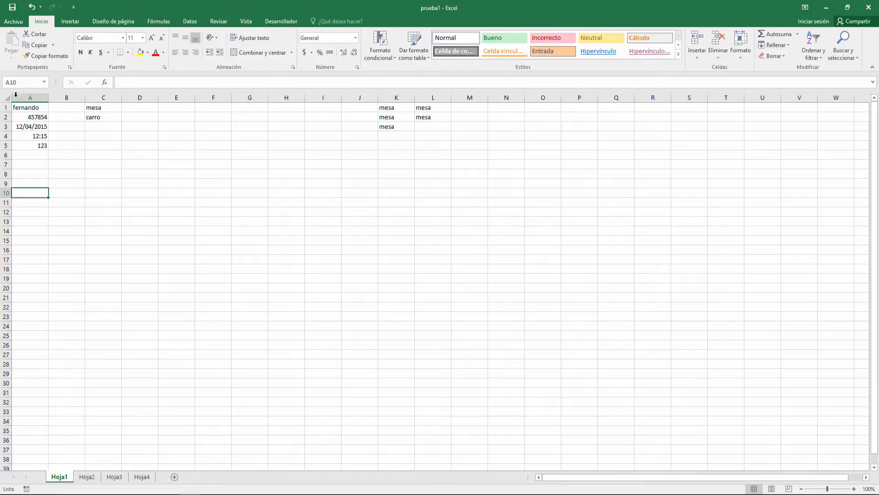
Step: Cut mesa from cell C1 and paste it into cell M1
{"action": "left_click", "coordinate": [92, 108]}
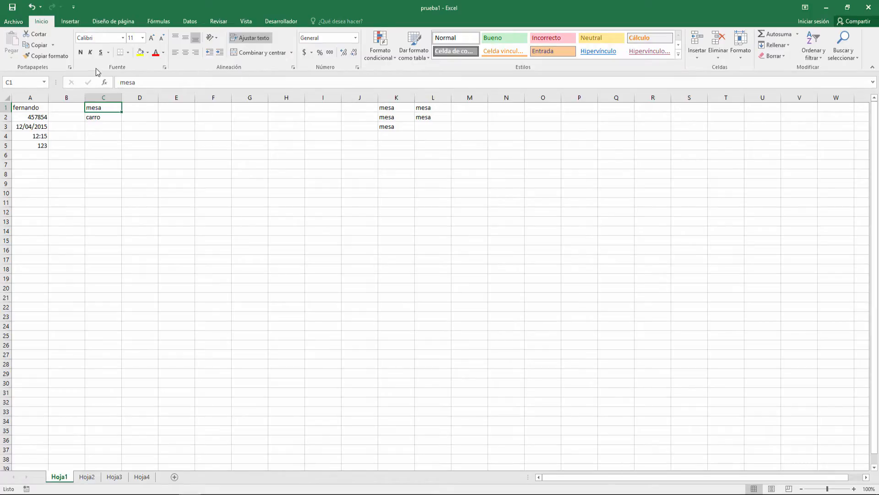
{"action": "left_click", "coordinate": [44, 37]}
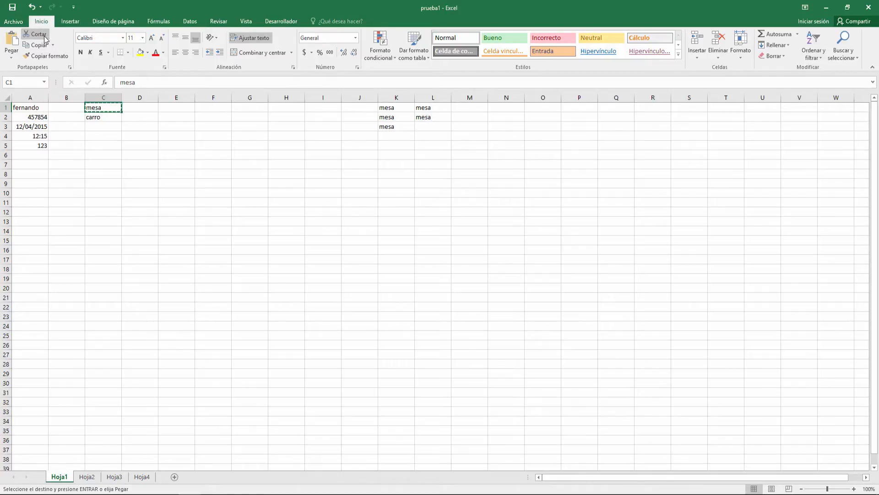
{"action": "left_click", "coordinate": [476, 107]}
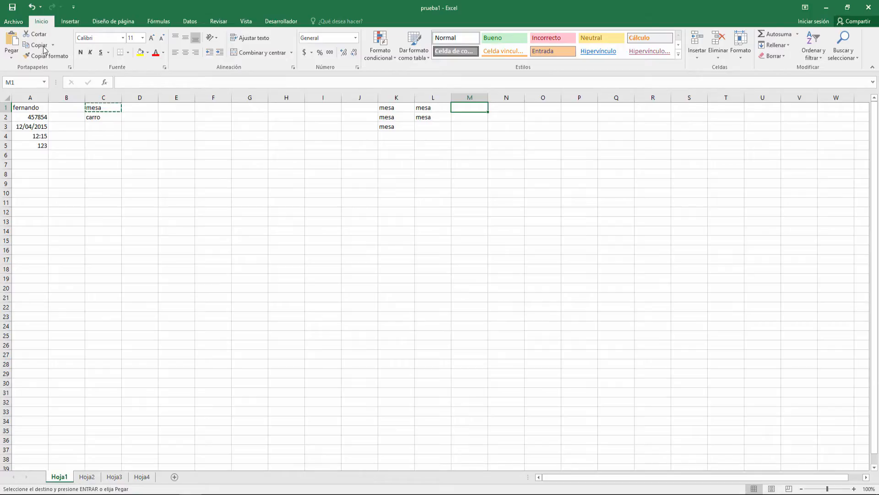
{"action": "left_click", "coordinate": [15, 49]}
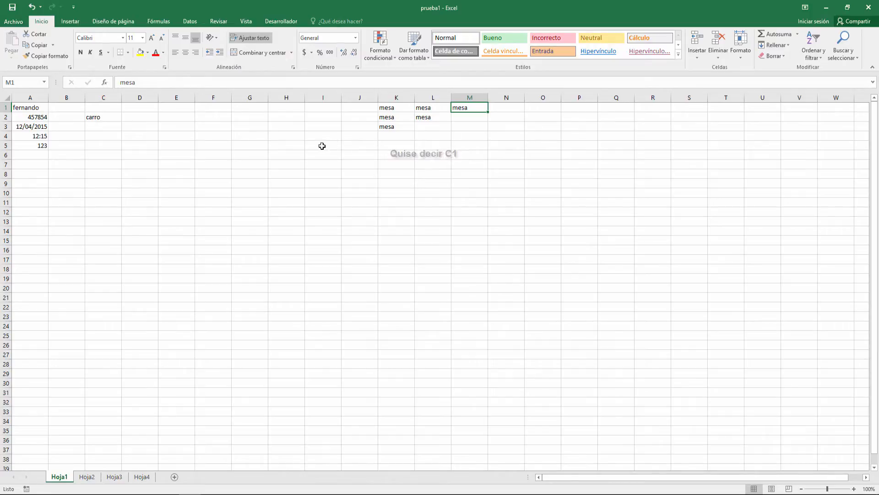
Step: Cut carro from cell C2 and paste it into cell L3
{"action": "left_click", "coordinate": [109, 120]}
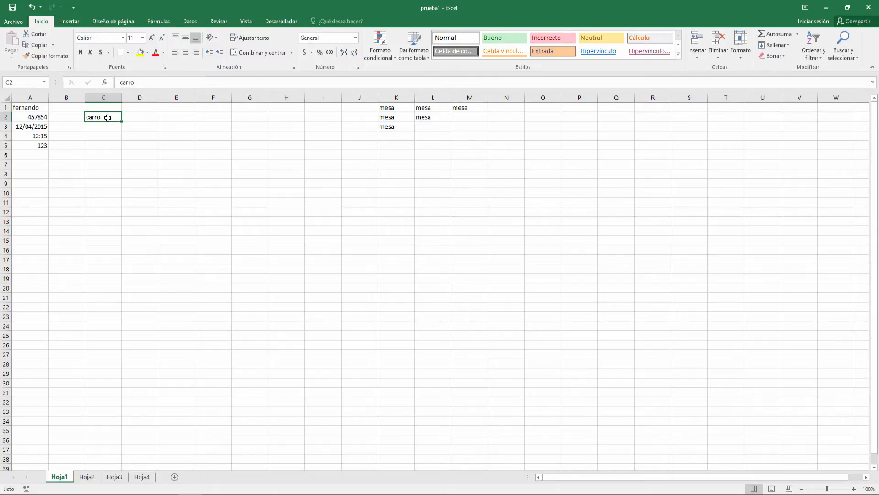
{"action": "right_click", "coordinate": [108, 118]}
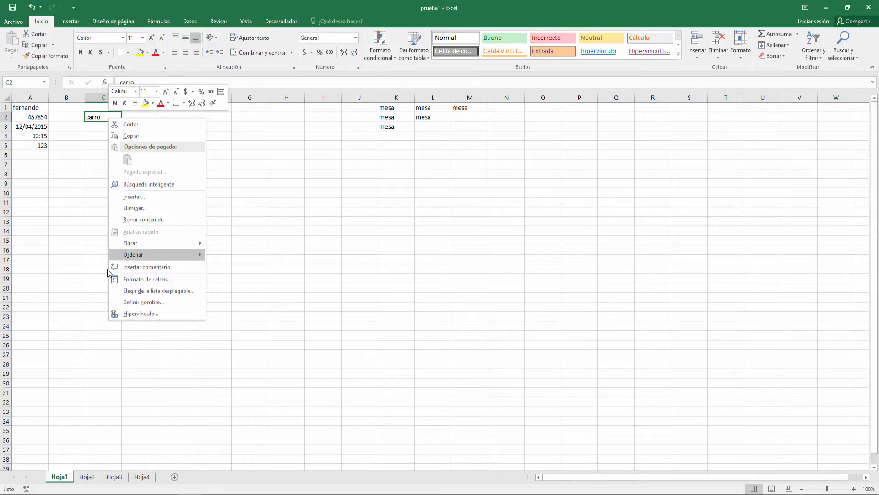
{"action": "left_click", "coordinate": [139, 128]}
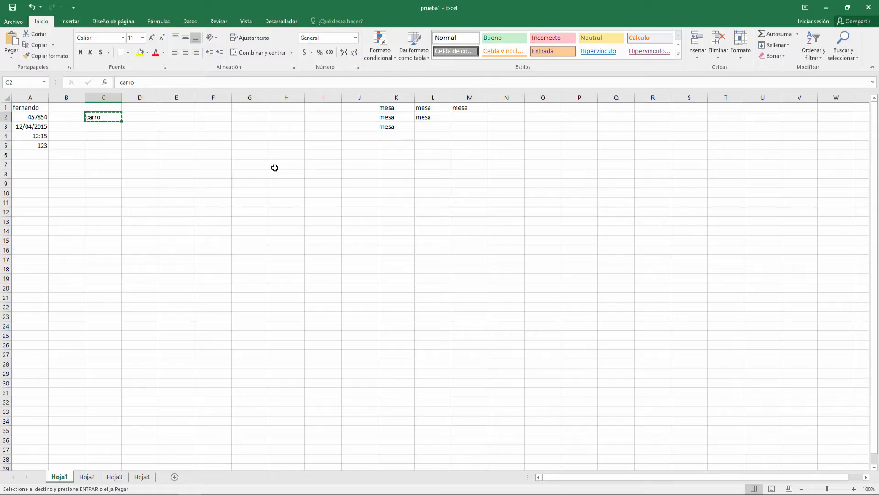
{"action": "left_click", "coordinate": [434, 128]}
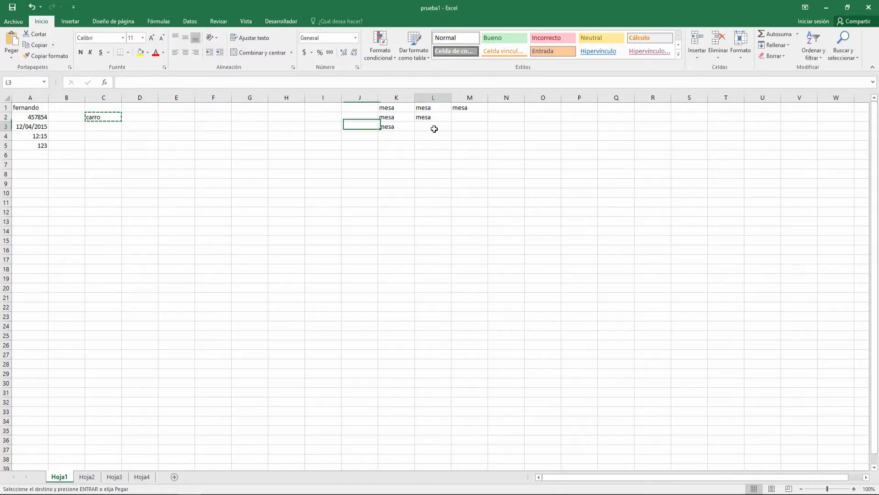
{"action": "right_click", "coordinate": [434, 129]}
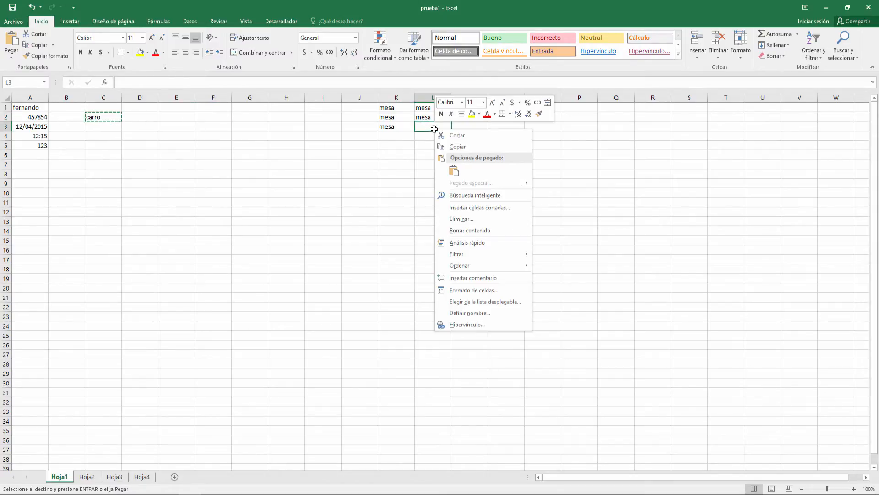
{"action": "left_click", "coordinate": [455, 171]}
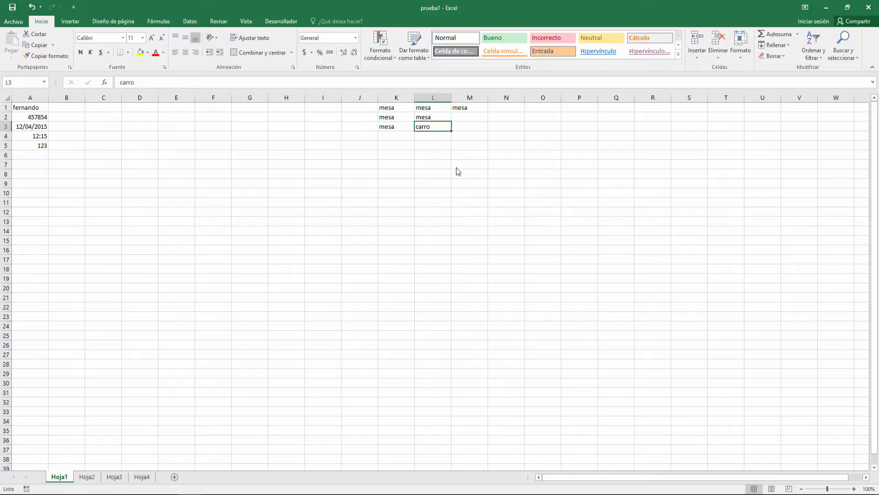
{"action": "left_click", "coordinate": [232, 154]}
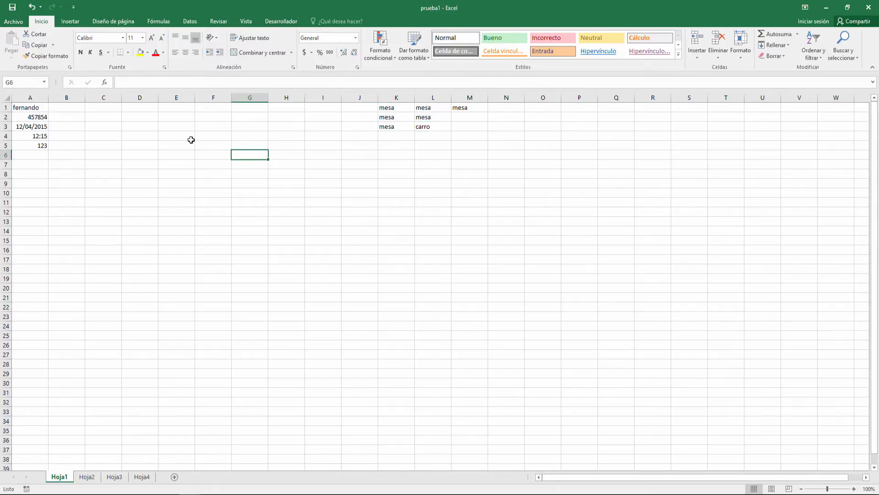
Step: Enter "La familia es el nucleo de la sociedad." in cell F4, with line breaks before "nucleo" and before "sociedad."
{"action": "left_click", "coordinate": [74, 109]}
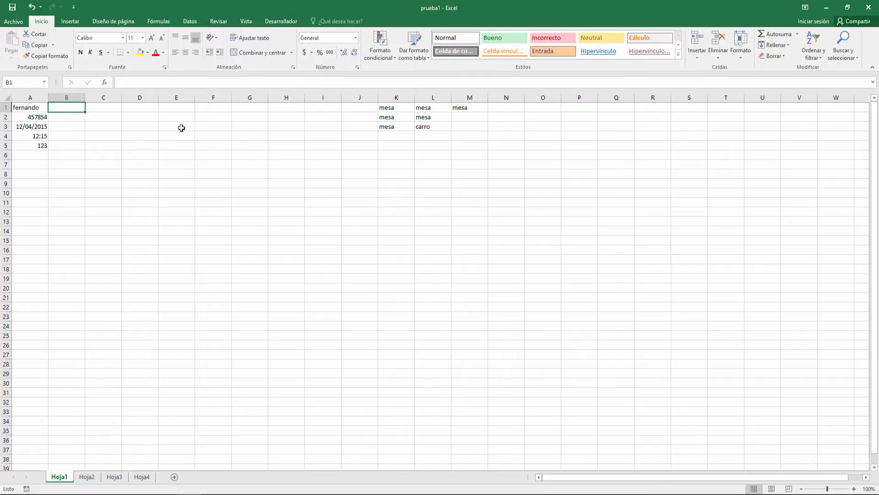
{"action": "key", "text": "Right"}
{"action": "key", "text": "Right"}
{"action": "key", "text": "Right"}
{"action": "key", "text": "Right"}
{"action": "key", "text": "Right"}
{"action": "key", "text": "Right"}
{"action": "key", "text": "Down"}
{"action": "key", "text": "Down"}
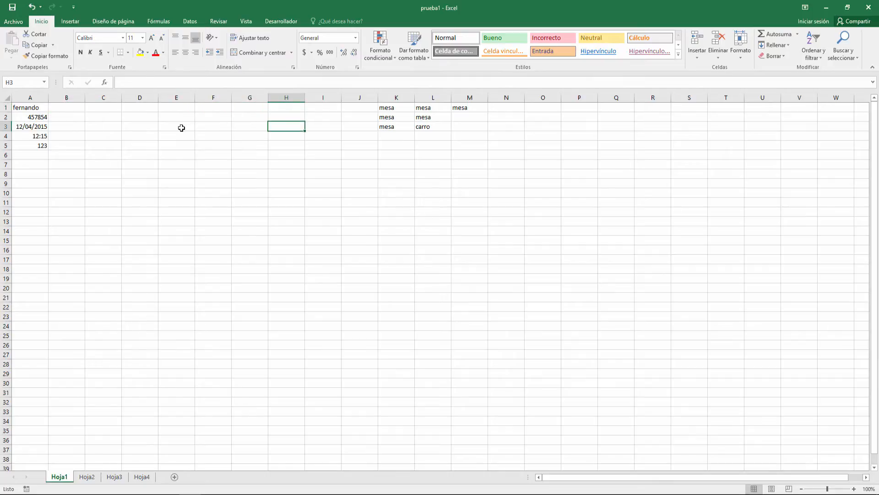
{"action": "key", "text": "Down"}
{"action": "key", "text": "Left"}
{"action": "key", "text": "Left"}
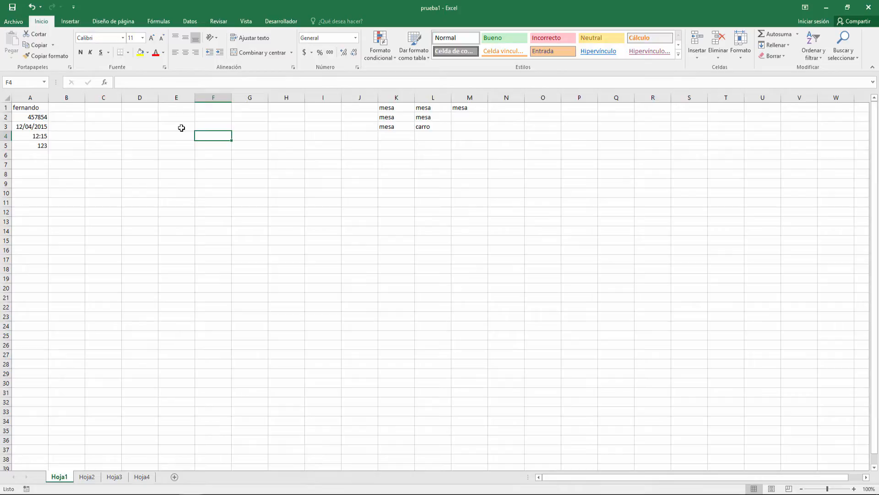
{"action": "type", "text": "La"}
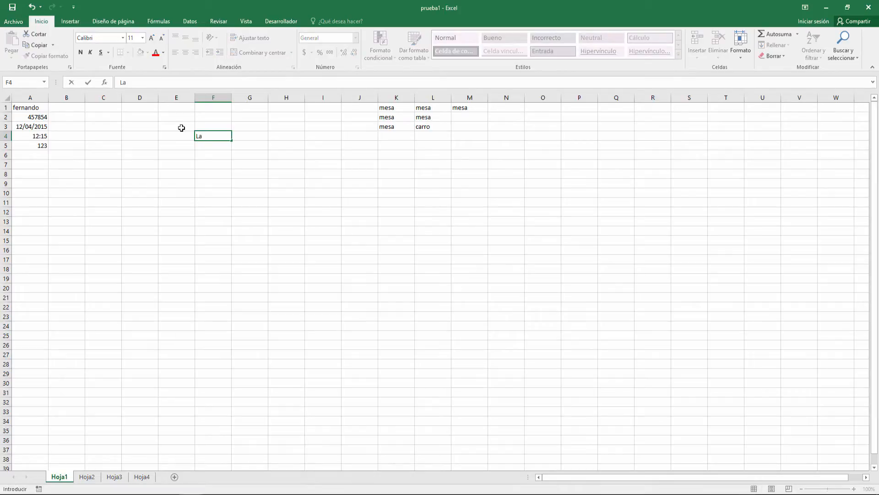
{"action": "type", "text": " familia es el"}
{"action": "key", "text": "alt+Return"}
{"action": "type", "text": "nucleo de la"}
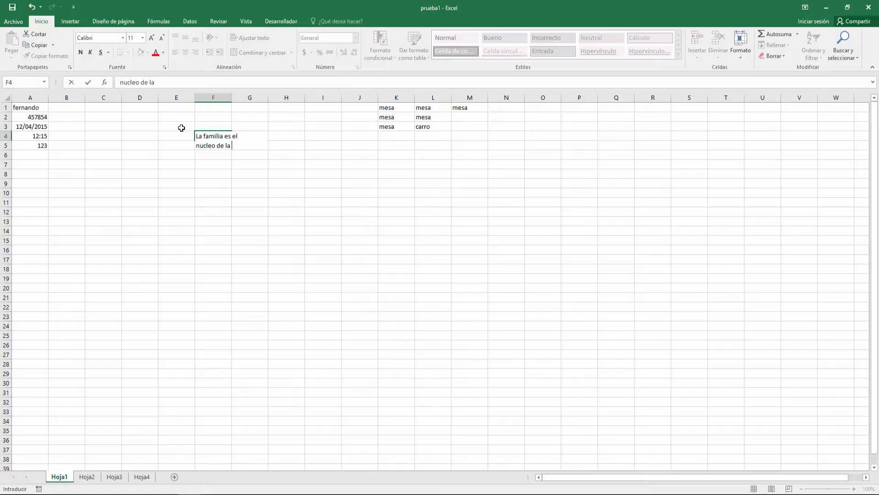
{"action": "key", "text": "alt+Return"}
{"action": "type", "text": "sociedad."}
{"action": "key", "text": "Return"}
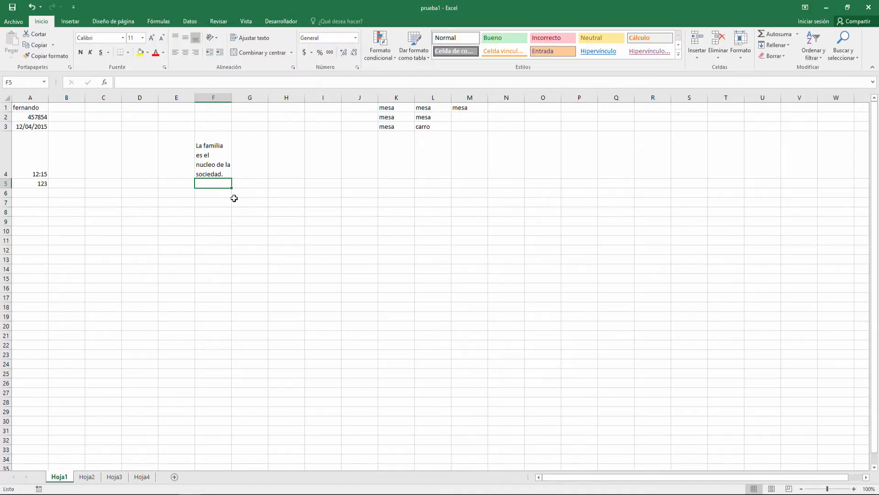
Step: Enter "La familia es el nucleo de la sociedad." in cell F6 without line breaks and apply text wrapping to that cell
{"action": "key", "text": "Down"}
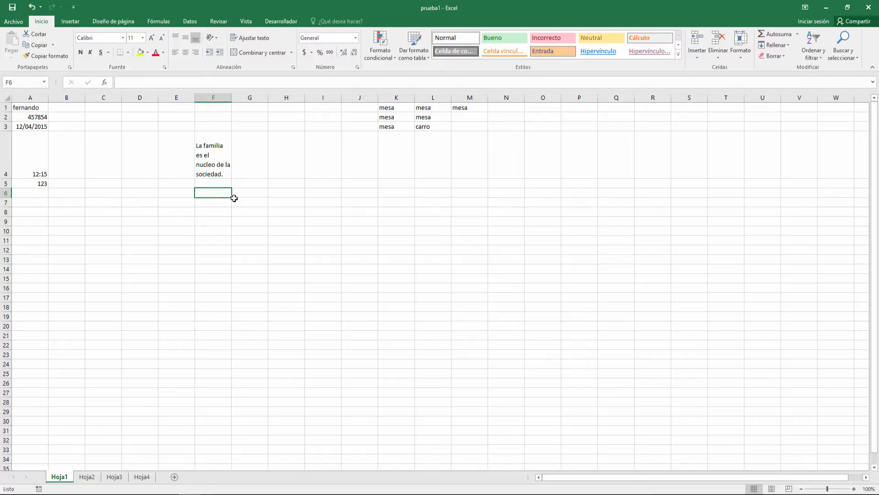
{"action": "type", "text": "La"}
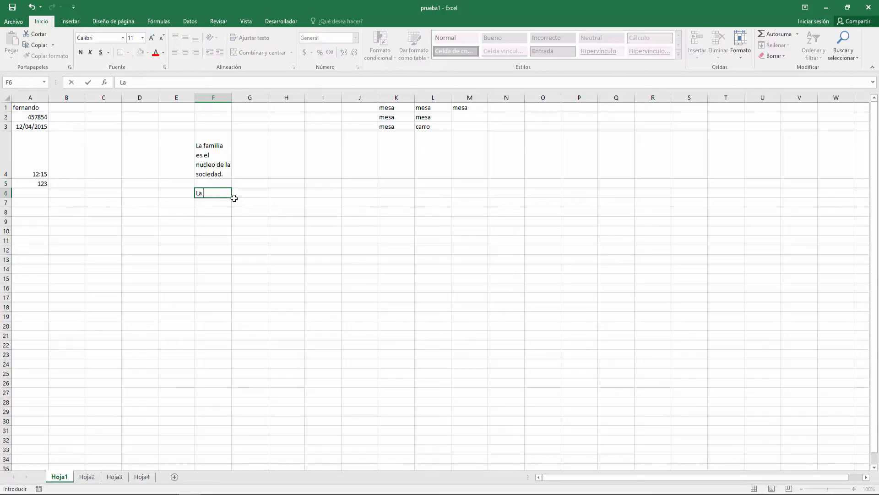
{"action": "type", "text": " familia es el nucloe de"}
{"action": "key", "text": "BackSpace"}
{"action": "key", "text": "BackSpace"}
{"action": "key", "text": "BackSpace"}
{"action": "key", "text": "BackSpace"}
{"action": "key", "text": "BackSpace"}
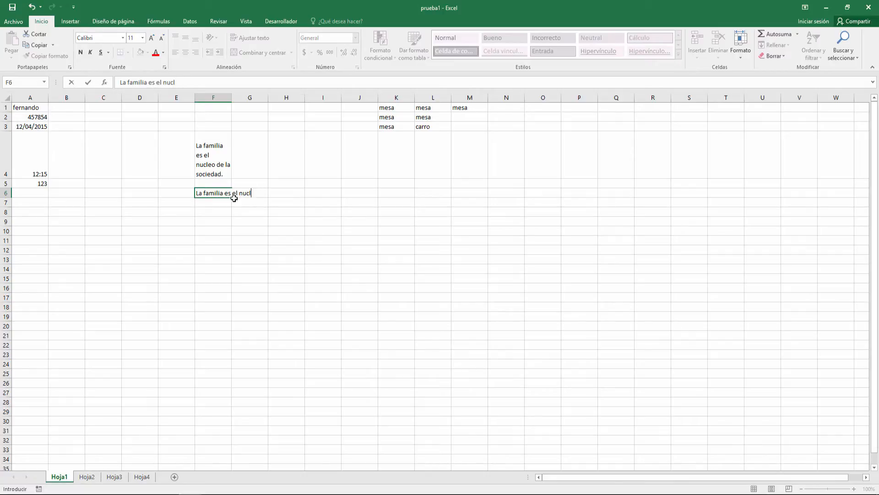
{"action": "type", "text": "eo de la sociedad."}
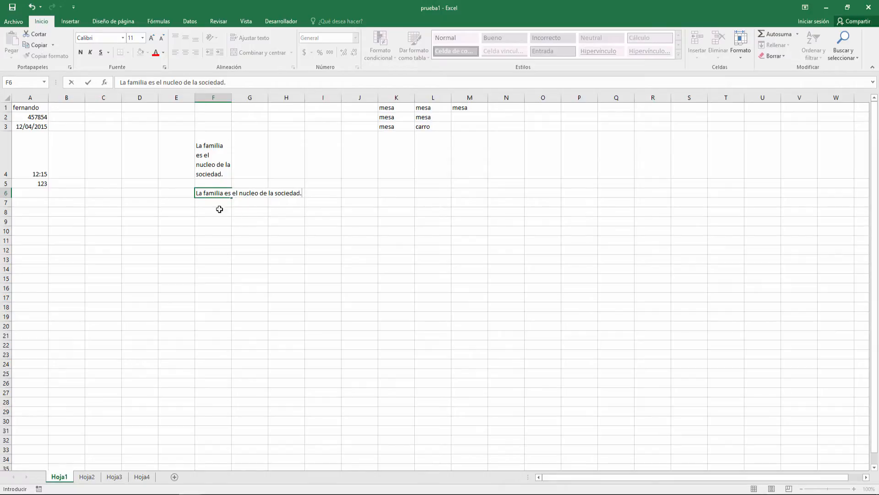
{"action": "left_click", "coordinate": [212, 202]}
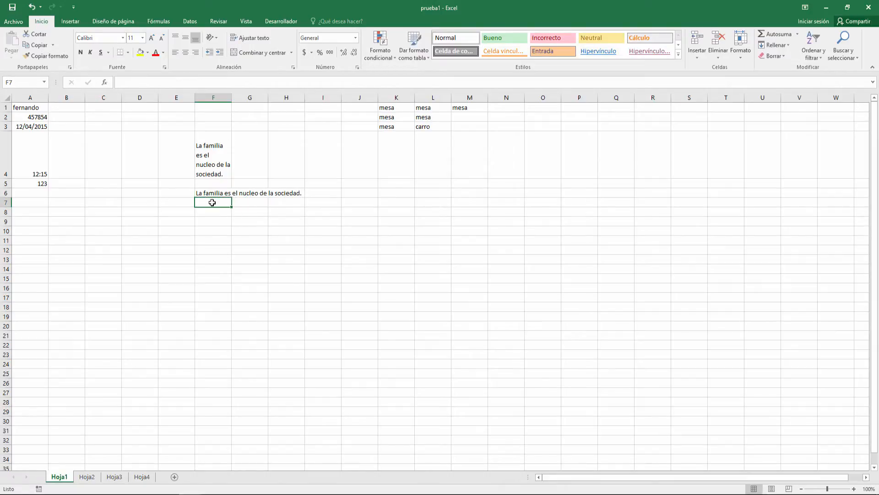
{"action": "key", "text": "Up"}
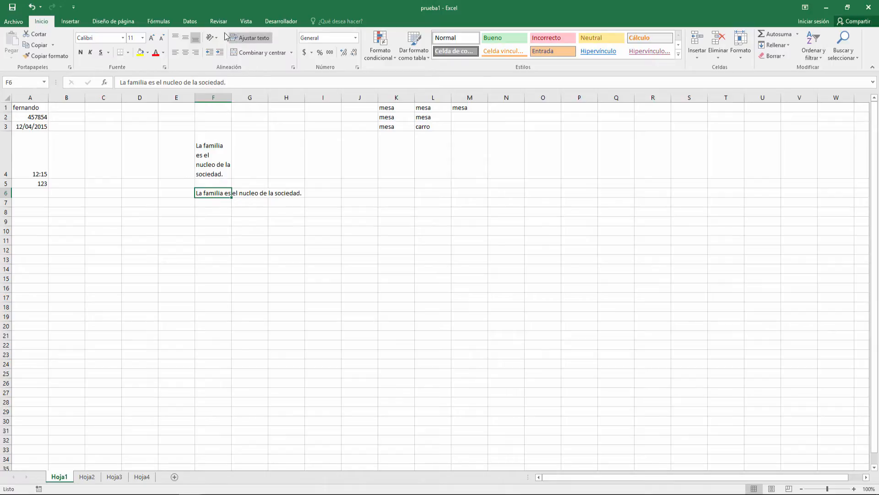
{"action": "left_click", "coordinate": [263, 37]}
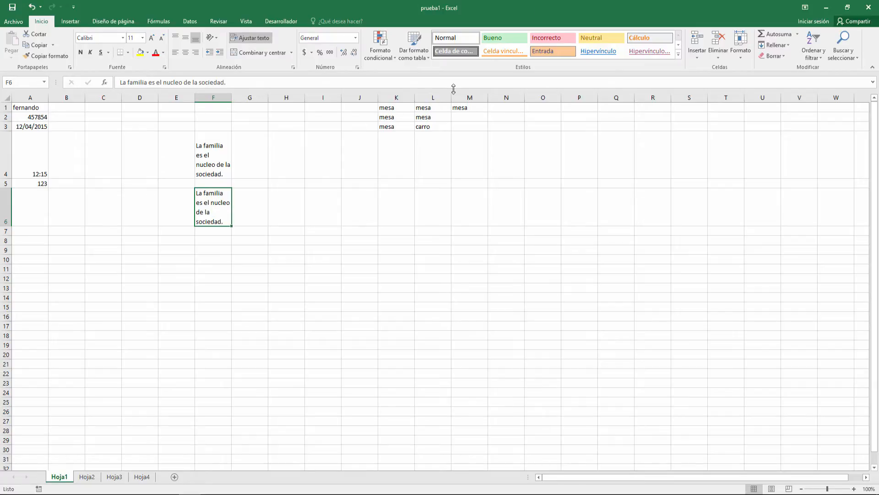
Step: Edit cell K1 directly in the cell, replacing its content with silla
{"action": "left_click", "coordinate": [383, 111]}
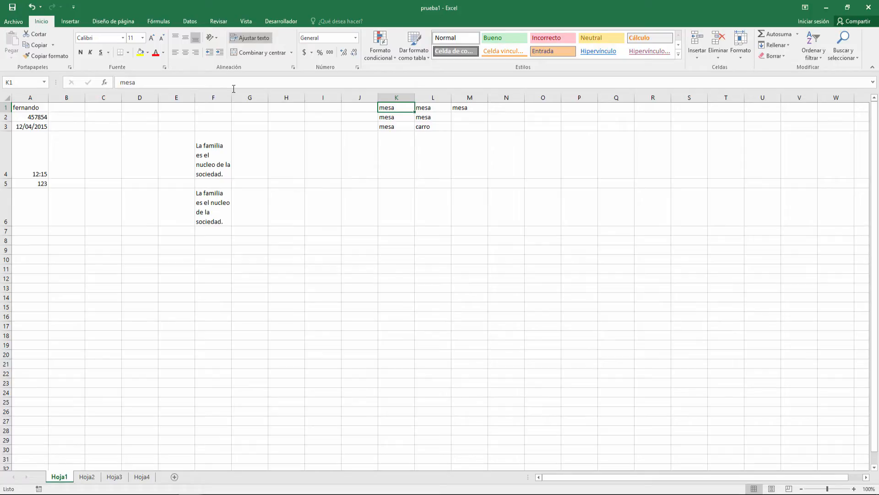
{"action": "key", "text": "F2"}
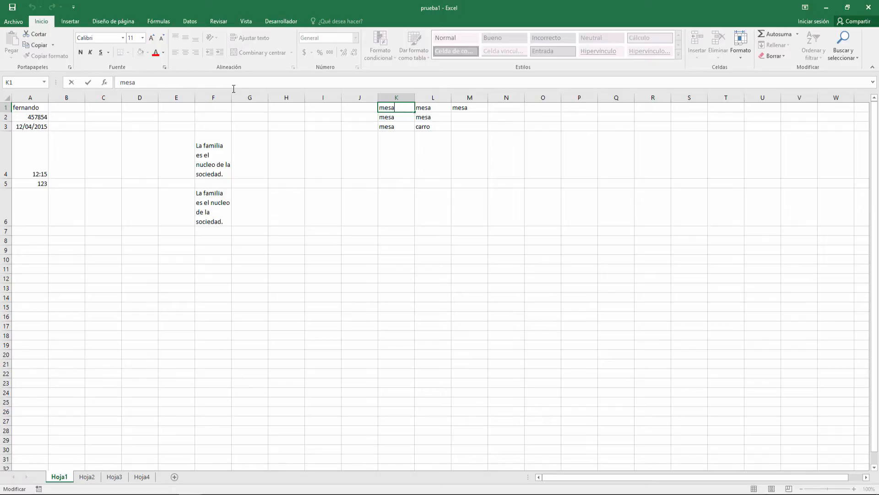
{"action": "key", "text": "BackSpace"}
{"action": "key", "text": "BackSpace"}
{"action": "key", "text": "BackSpace"}
{"action": "key", "text": "BackSpace"}
{"action": "type", "text": "silla"}
{"action": "key", "text": "Return"}
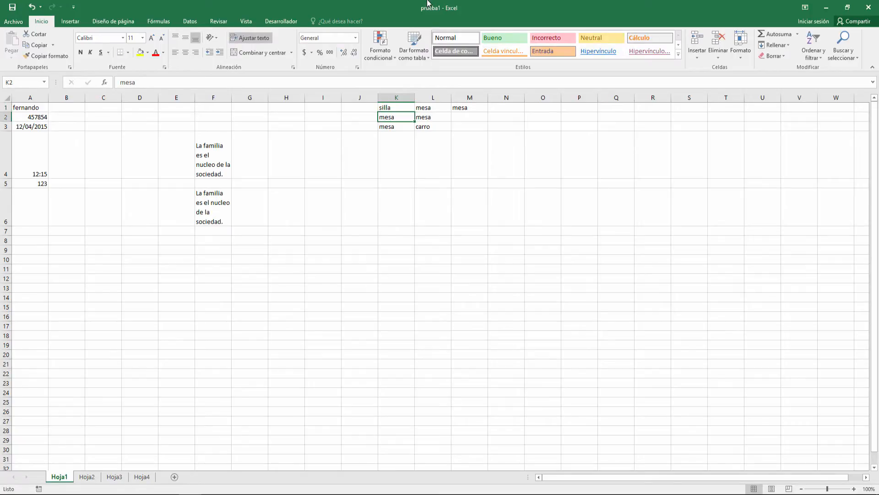
Step: Edit cell K1 through the formula bar, replacing its content with zapato
{"action": "key", "text": "Up"}
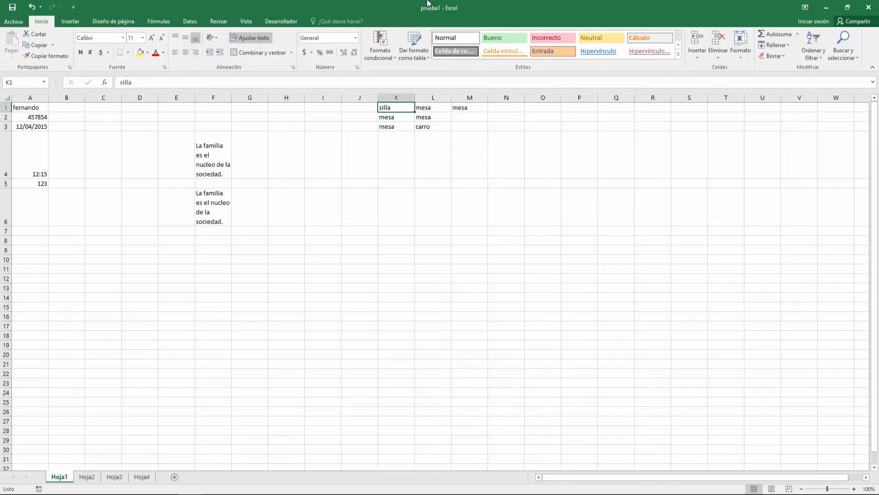
{"action": "left_click", "coordinate": [145, 82]}
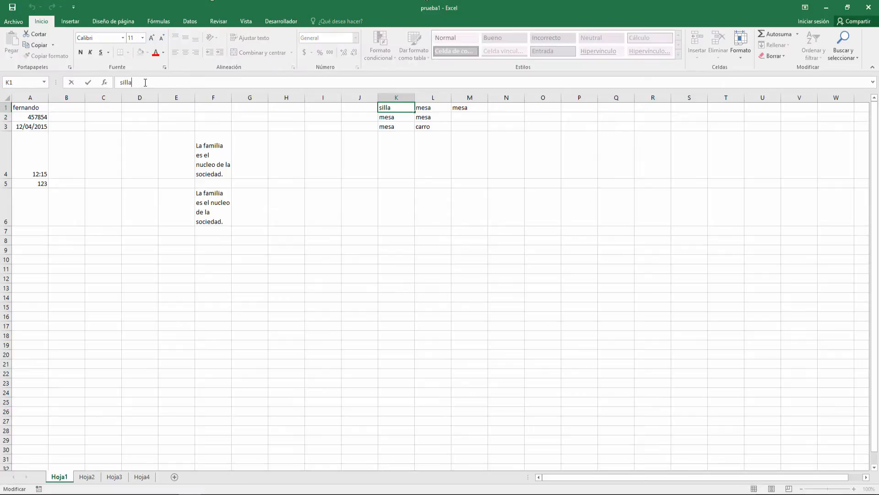
{"action": "key", "text": "BackSpace"}
{"action": "key", "text": "BackSpace"}
{"action": "key", "text": "BackSpace"}
{"action": "key", "text": "BackSpace"}
{"action": "key", "text": "BackSpace"}
{"action": "type", "text": "zapato"}
{"action": "key", "text": "Return"}
{"action": "key", "text": "Up"}
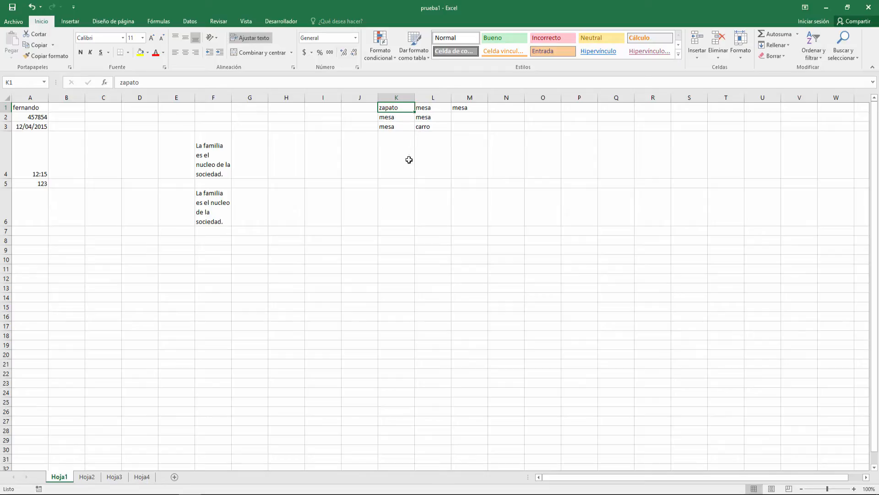
Step: Enter a person's first name as sample text in cell E9
{"action": "left_click", "coordinate": [189, 248]}
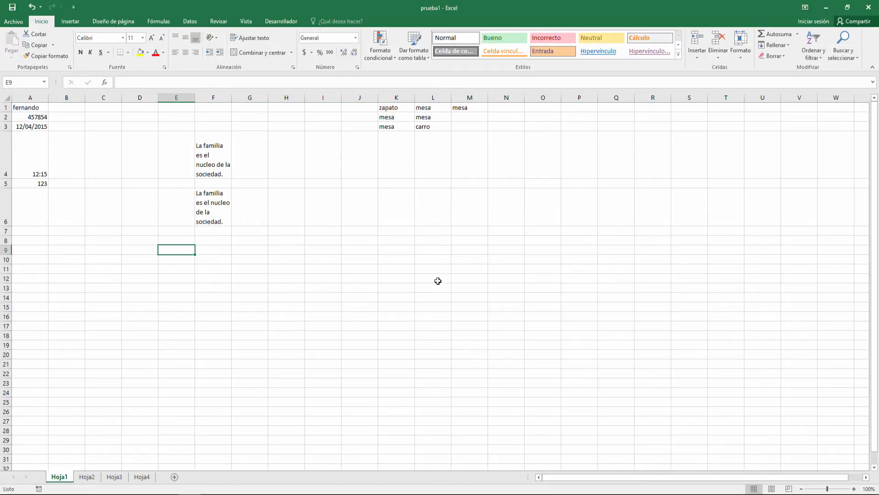
{"action": "type", "text": "Carlos"}
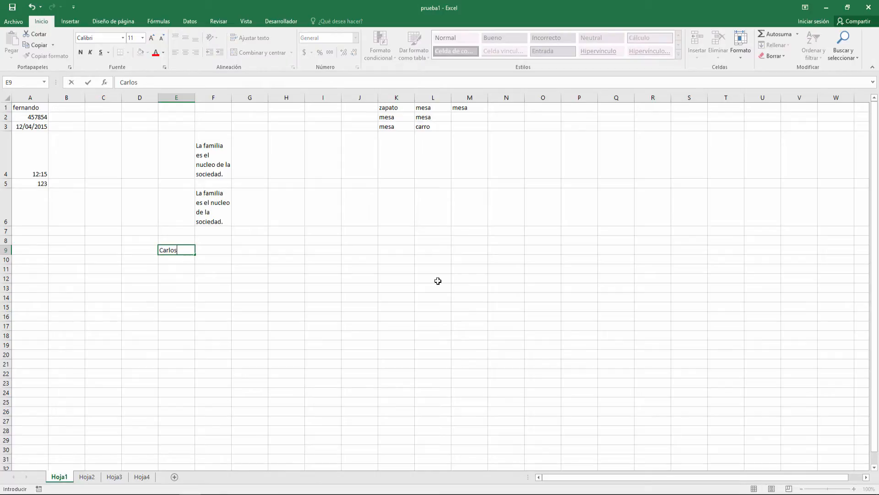
{"action": "key", "text": "Return"}
{"action": "key", "text": "Up"}
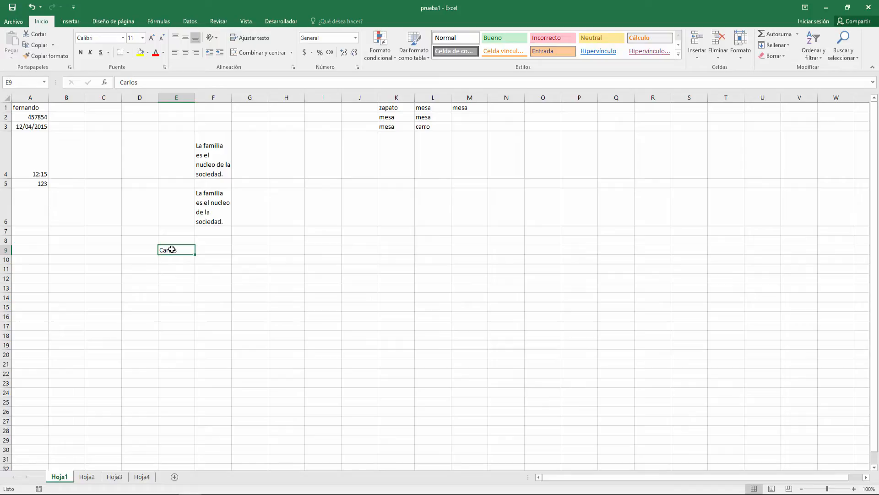
Step: Fill the range E9:S23 with the content of cell E9, filling down and across to the right
{"action": "left_click_drag", "start_coordinate": [188, 252], "coordinate": [675, 381]}
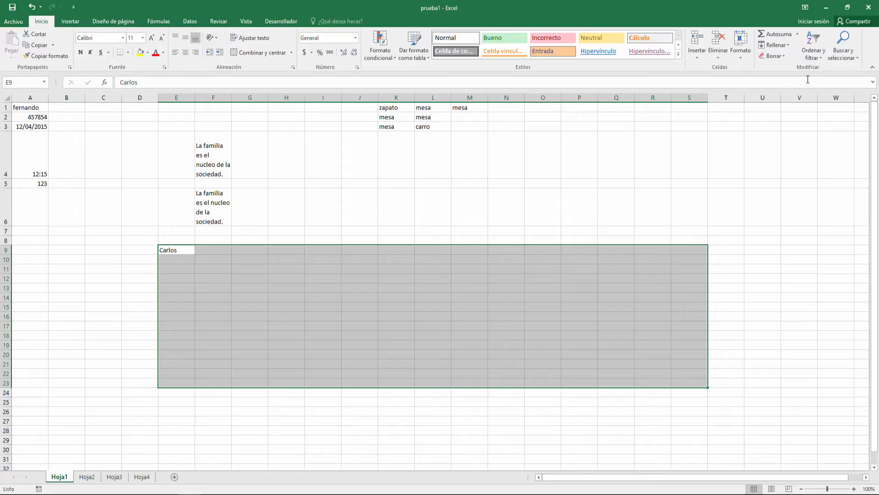
{"action": "left_click", "coordinate": [791, 47]}
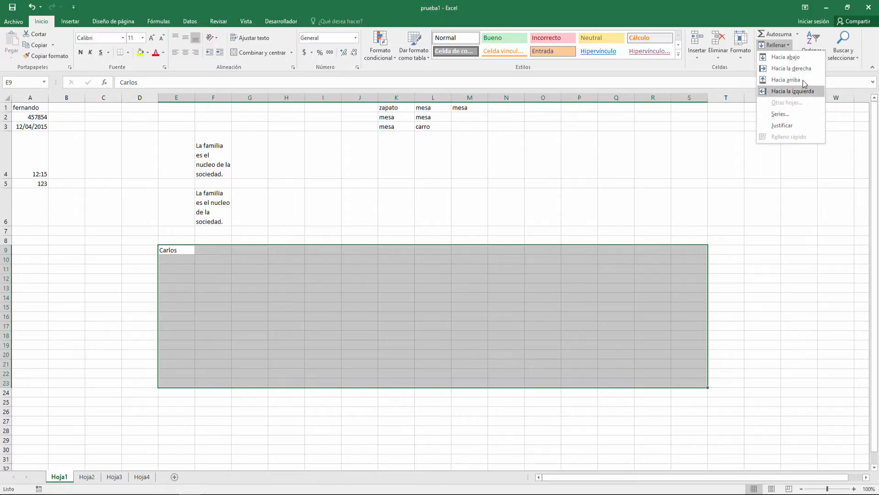
{"action": "left_click", "coordinate": [785, 57]}
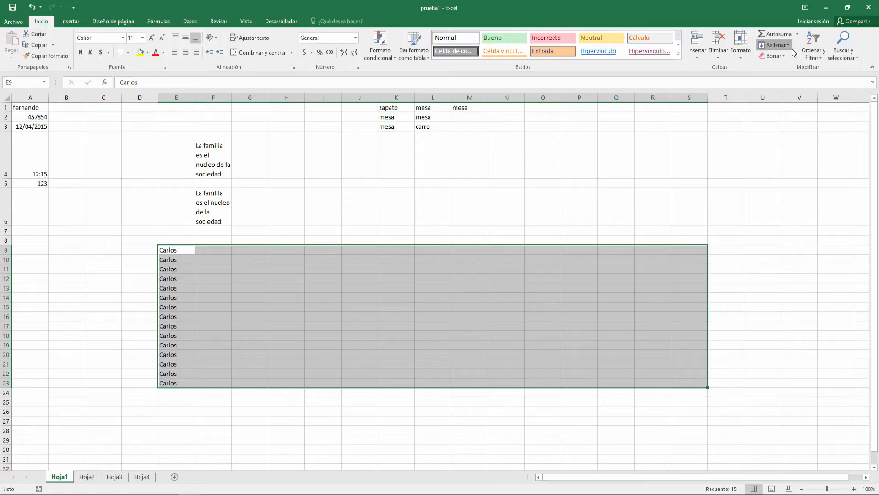
{"action": "left_click", "coordinate": [792, 48]}
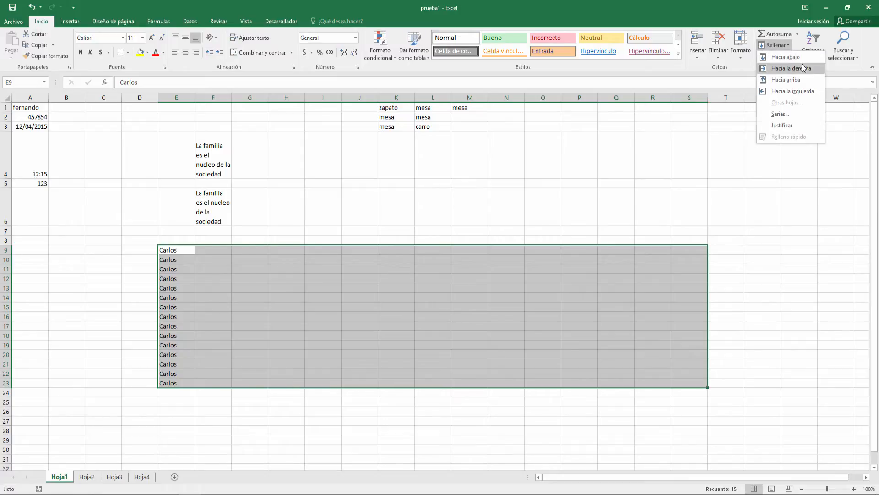
{"action": "left_click", "coordinate": [803, 67]}
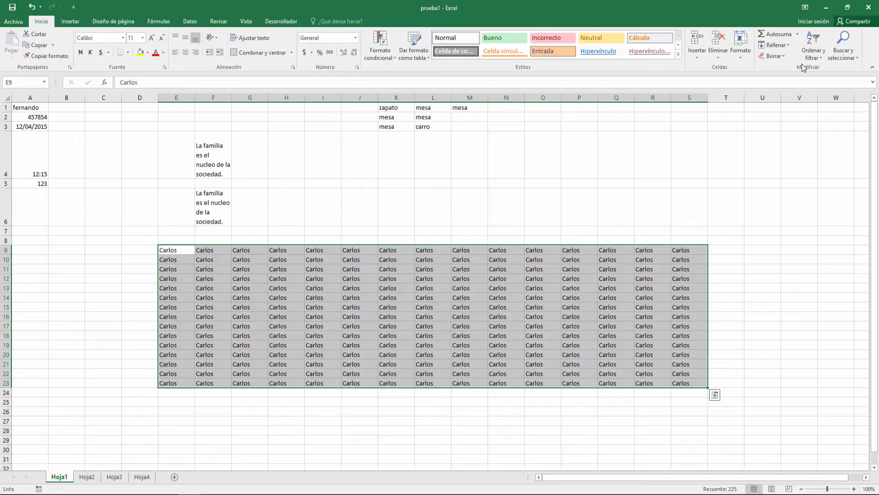
{"action": "left_click", "coordinate": [260, 230]}
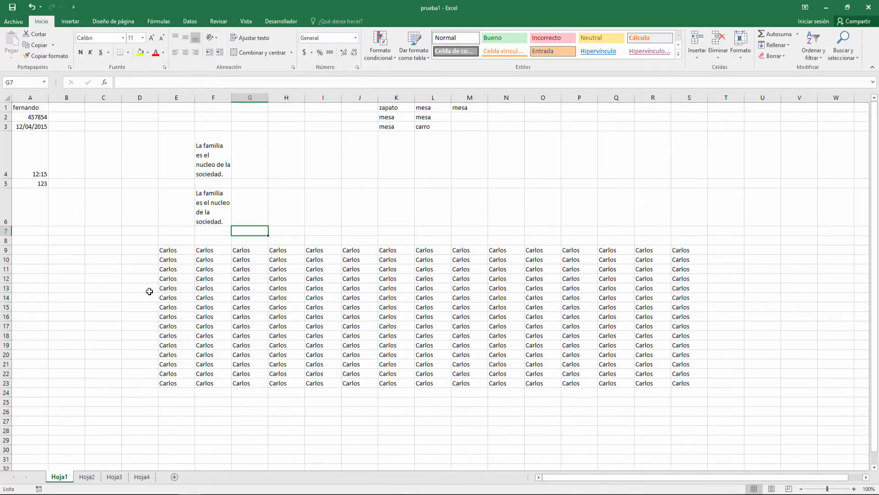
Step: Enter Partido in cell L33, below the filled block
{"action": "scroll", "coordinate": [414, 333], "scroll_direction": "down", "scroll_amount": 3}
{"action": "left_click", "coordinate": [408, 280]}
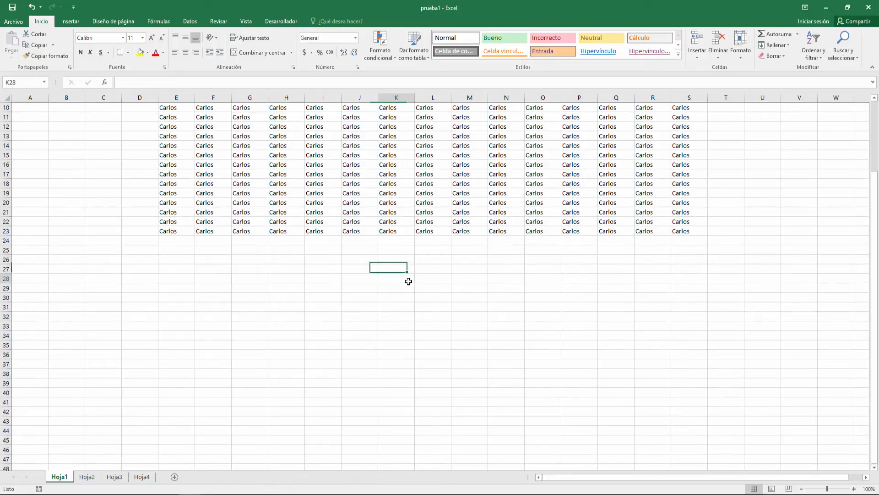
{"action": "scroll", "coordinate": [409, 281], "scroll_direction": "up", "scroll_amount": 2}
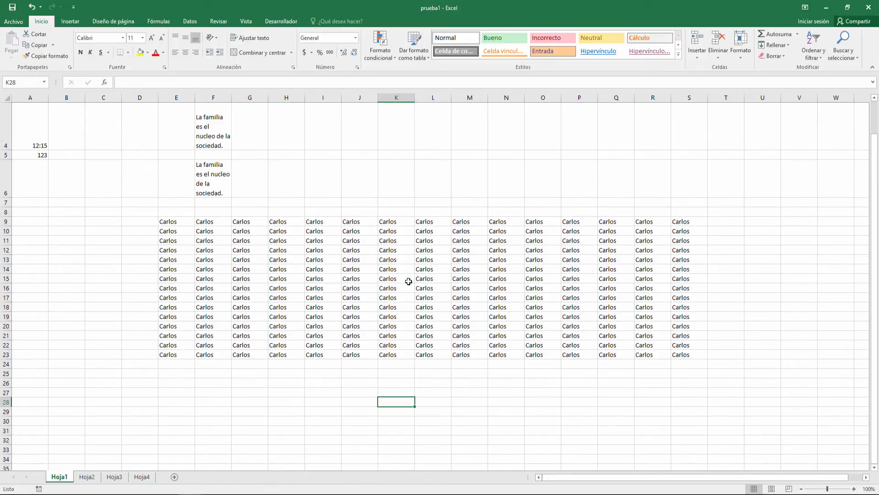
{"action": "scroll", "coordinate": [409, 282], "scroll_direction": "down", "scroll_amount": 3}
{"action": "left_click", "coordinate": [450, 293]}
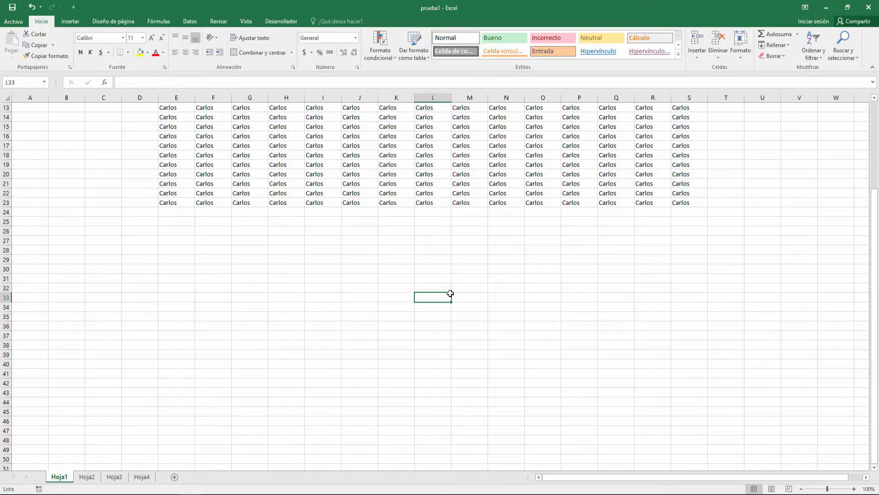
{"action": "type", "text": "Partido"}
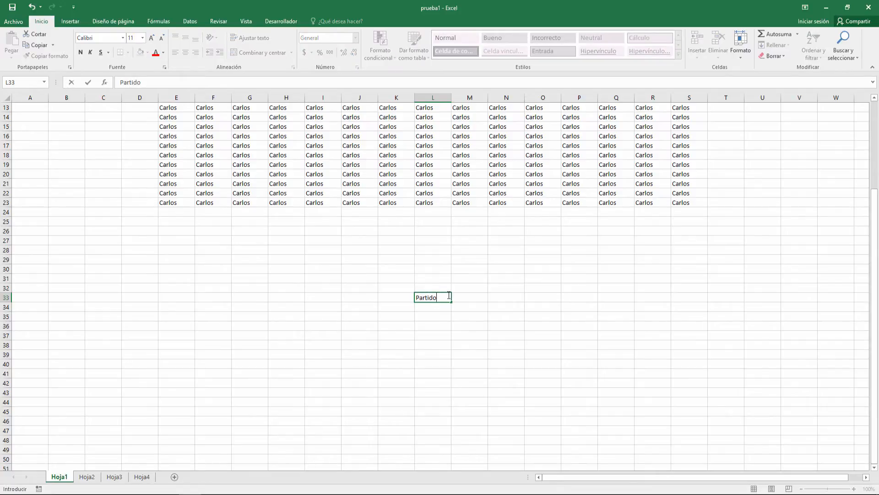
{"action": "key", "text": "Return"}
Step: Fill the range E25:L33 with Partido from cell L33, filling up and across to the left
{"action": "left_click_drag", "start_coordinate": [445, 297], "coordinate": [178, 219]}
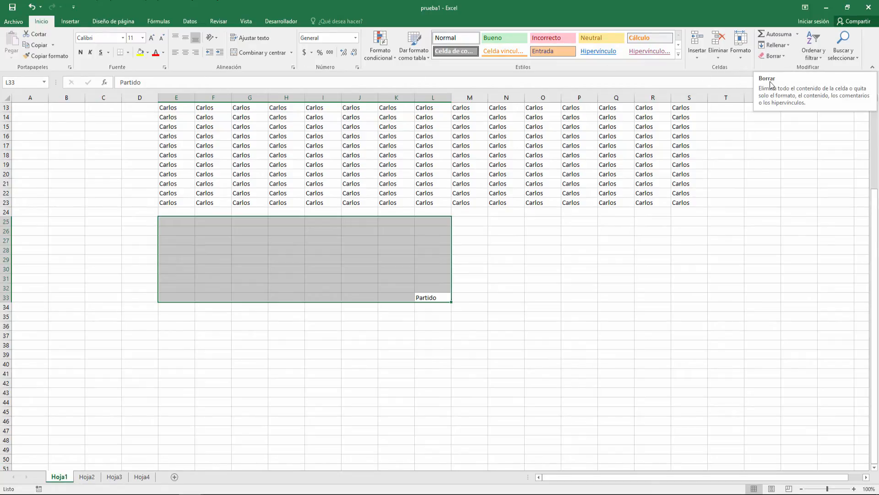
{"action": "left_click", "coordinate": [787, 45]}
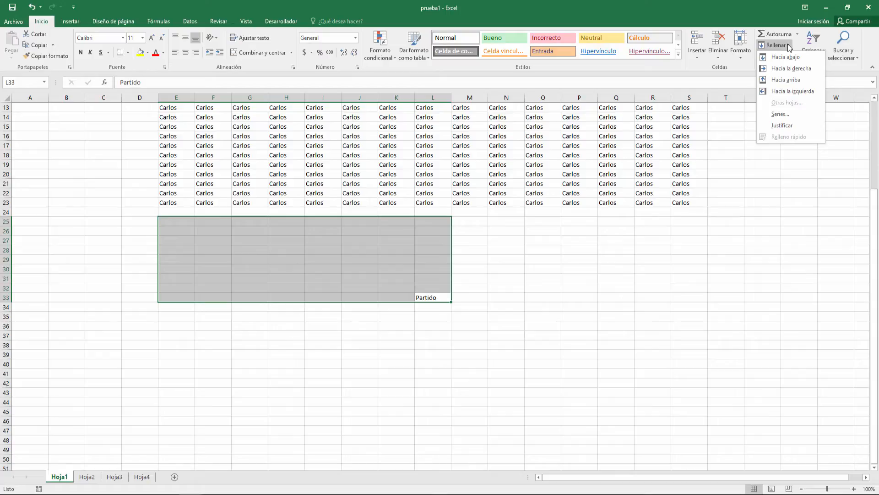
{"action": "left_click", "coordinate": [787, 82]}
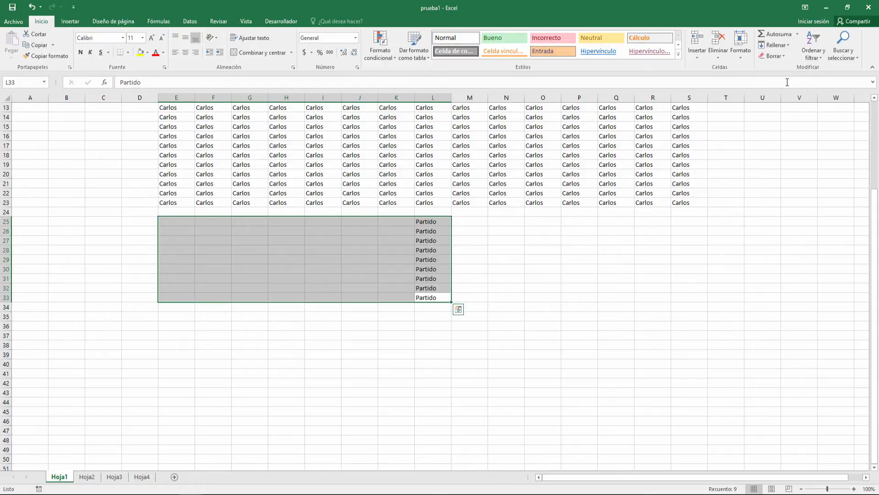
{"action": "left_click", "coordinate": [788, 46]}
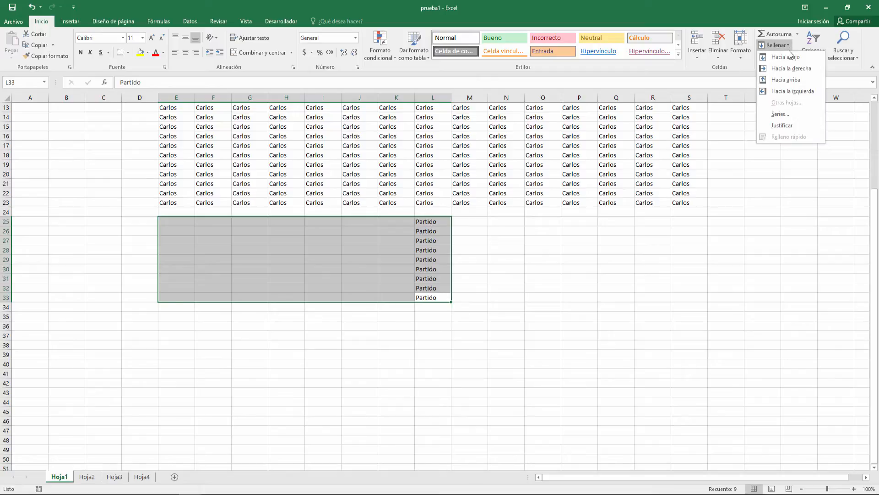
{"action": "left_click", "coordinate": [793, 92]}
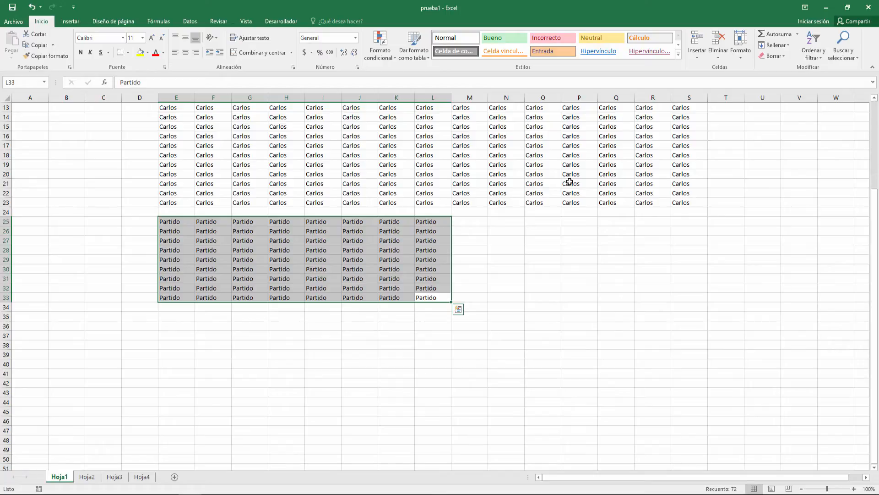
{"action": "left_click", "coordinate": [530, 268]}
Step: Enter Cocinero in cell N25
{"action": "scroll", "coordinate": [530, 266], "scroll_direction": "up", "scroll_amount": 3}
{"action": "scroll", "coordinate": [530, 267], "scroll_direction": "up", "scroll_amount": 1}
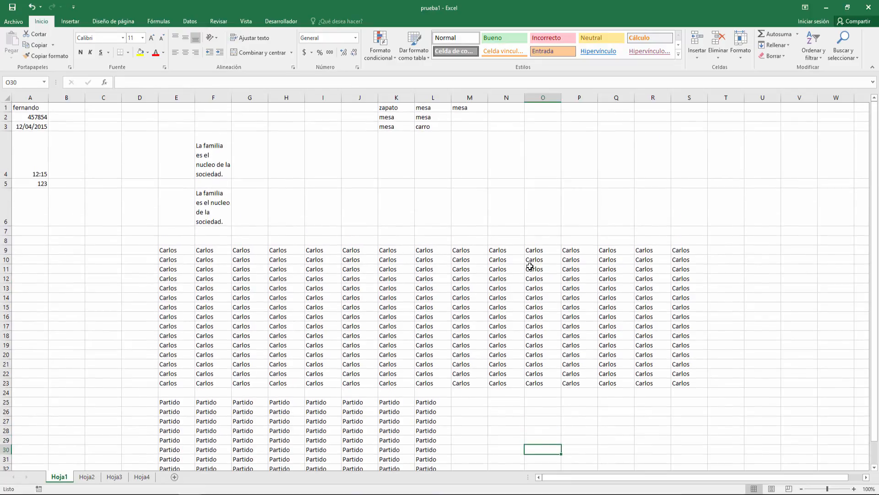
{"action": "scroll", "coordinate": [530, 266], "scroll_direction": "down", "scroll_amount": 4}
{"action": "scroll", "coordinate": [493, 292], "scroll_direction": "up", "scroll_amount": 4}
{"action": "scroll", "coordinate": [494, 289], "scroll_direction": "down", "scroll_amount": 3}
{"action": "left_click", "coordinate": [518, 248]}
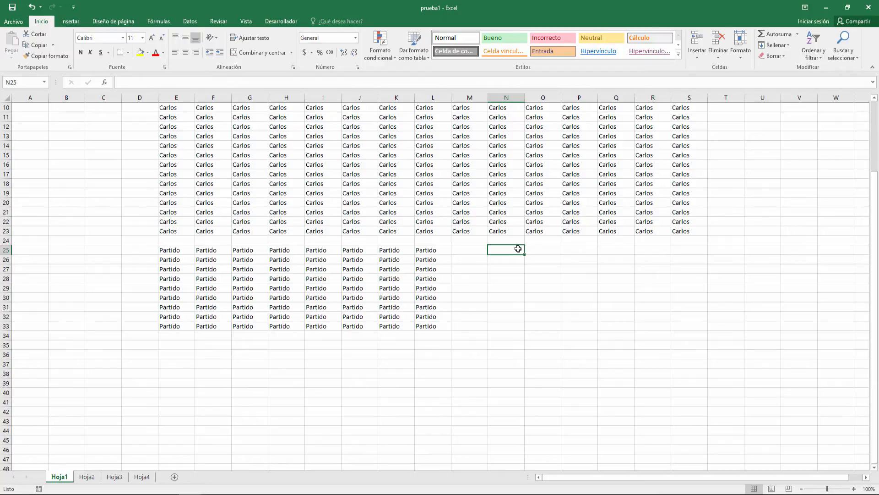
{"action": "type", "text": "C"}
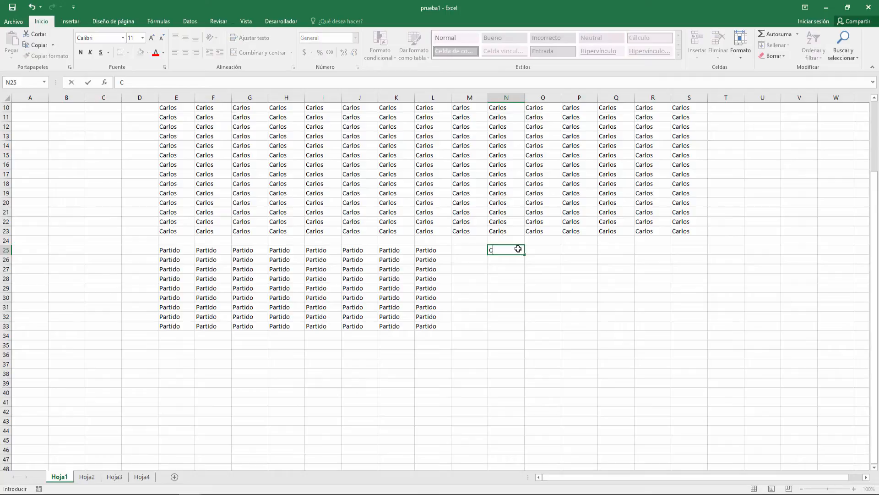
{"action": "type", "text": "ocinero"}
{"action": "key", "text": "Return"}
Step: Fill the range N25:T43 with Cocinero from cell N25, filling down and across to the right
{"action": "left_click_drag", "start_coordinate": [518, 248], "coordinate": [738, 425]}
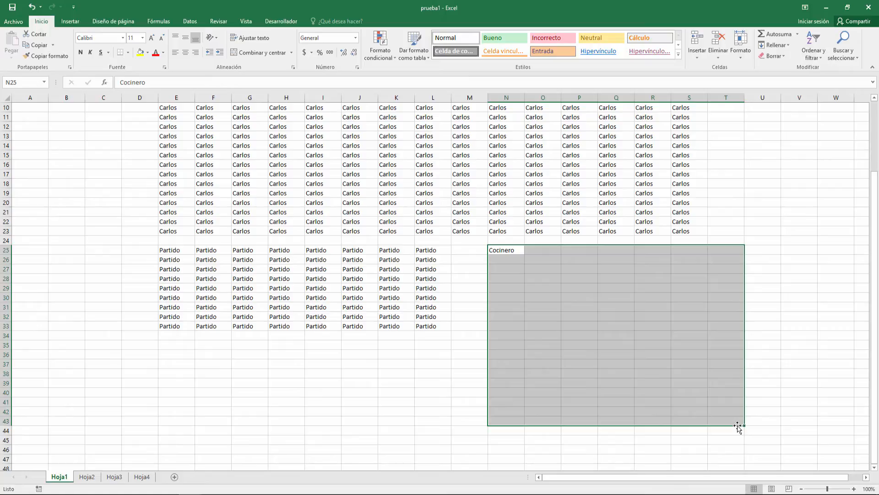
{"action": "key", "text": "ctrl+j"}
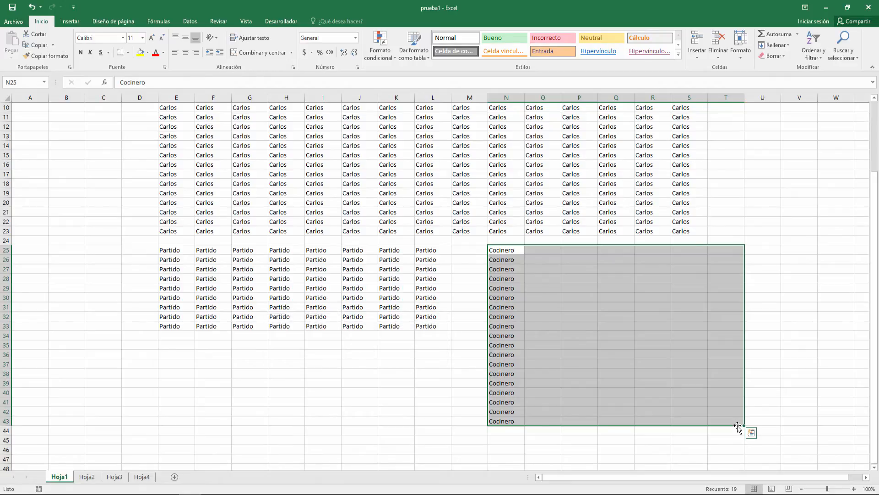
{"action": "key", "text": "ctrl+d"}
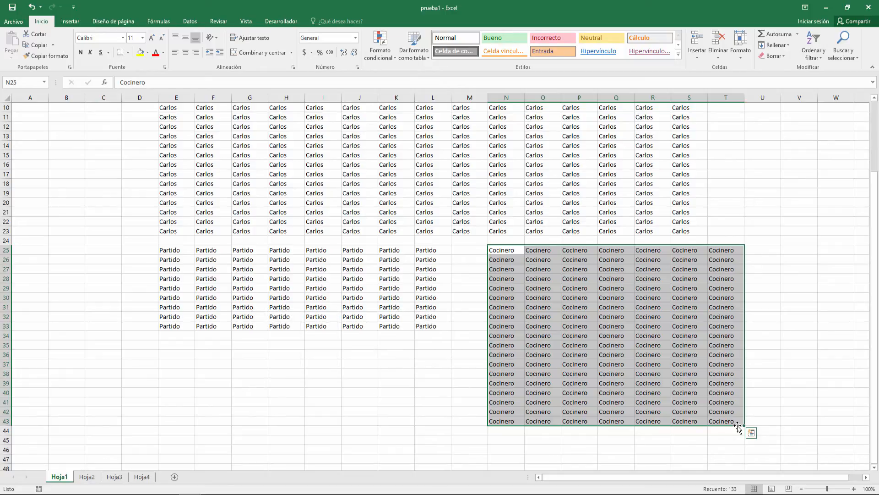
Step: Examine the three filled blocks E9:S23, E25:L33 and N25:T43 on Hoja1
{"action": "scroll", "coordinate": [738, 427], "scroll_direction": "up", "scroll_amount": 3}
{"action": "scroll", "coordinate": [738, 425], "scroll_direction": "down", "scroll_amount": 2}
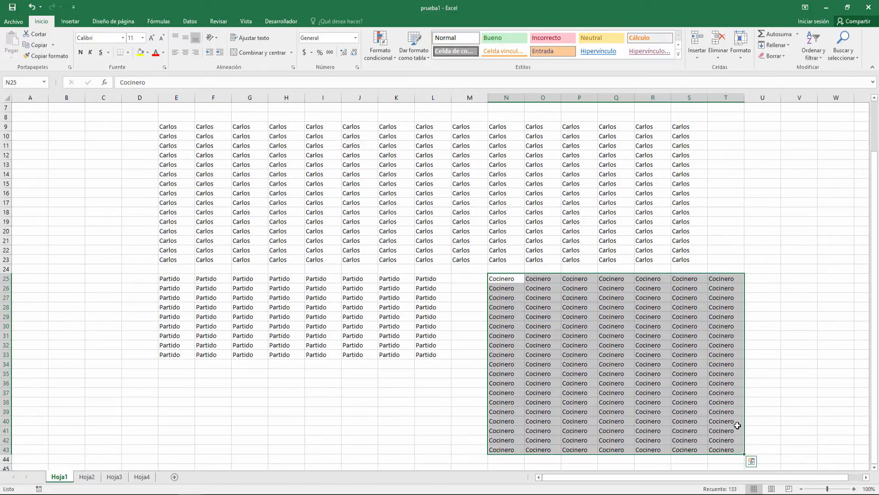
{"action": "scroll", "coordinate": [737, 426], "scroll_direction": "up", "scroll_amount": 2}
{"action": "scroll", "coordinate": [737, 426], "scroll_direction": "down", "scroll_amount": 3}
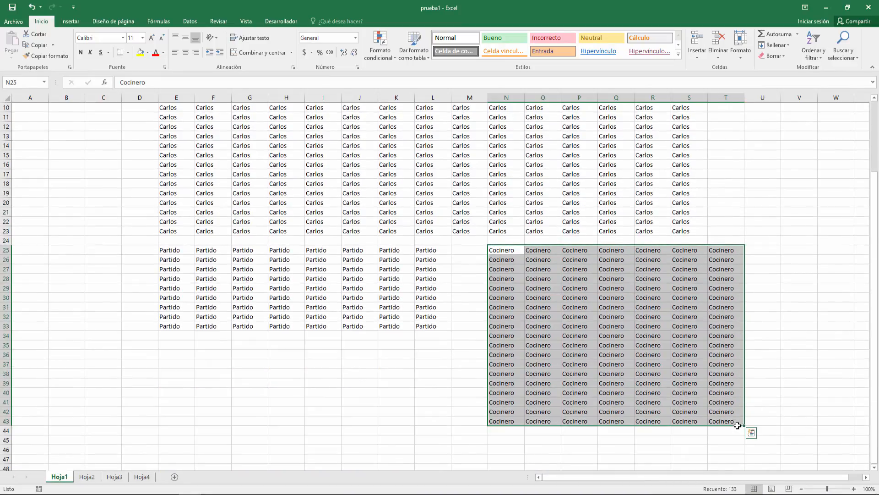
{"action": "scroll", "coordinate": [738, 425], "scroll_direction": "up", "scroll_amount": 3}
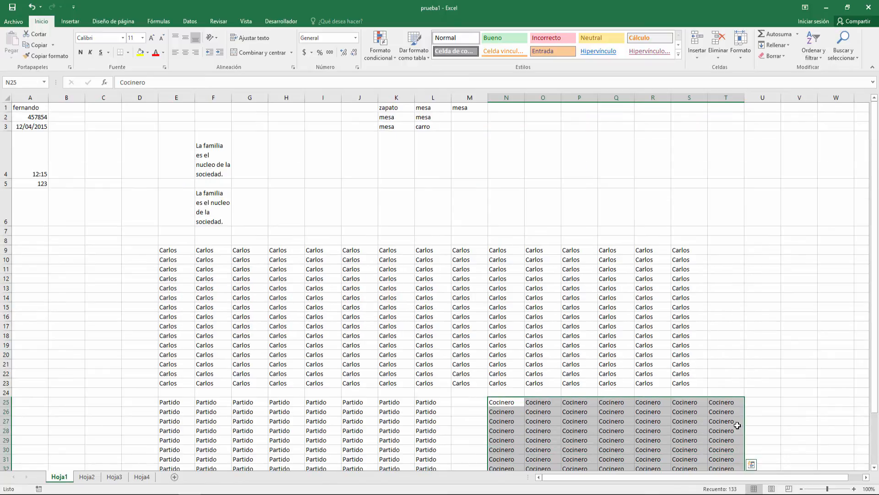
{"action": "scroll", "coordinate": [737, 426], "scroll_direction": "down", "scroll_amount": 3}
{"action": "scroll", "coordinate": [736, 426], "scroll_direction": "up", "scroll_amount": 3}
{"action": "left_click", "coordinate": [187, 249]}
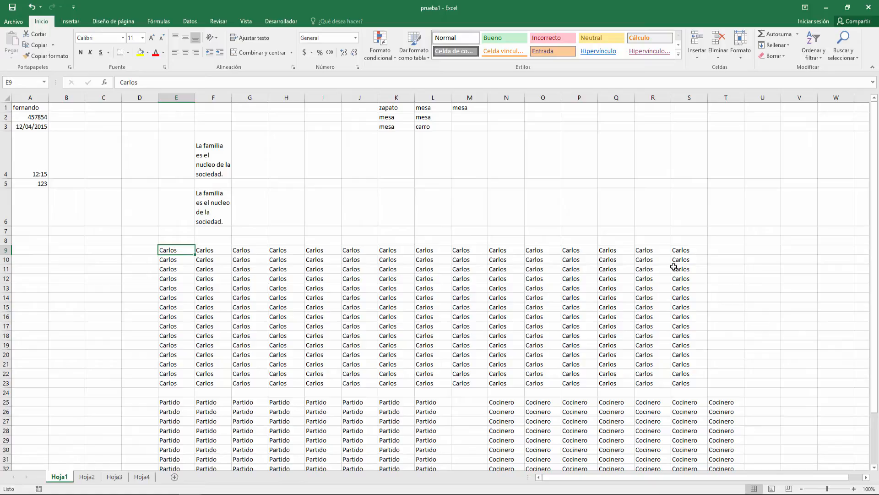
{"action": "scroll", "coordinate": [599, 198], "scroll_direction": "down", "scroll_amount": 8}
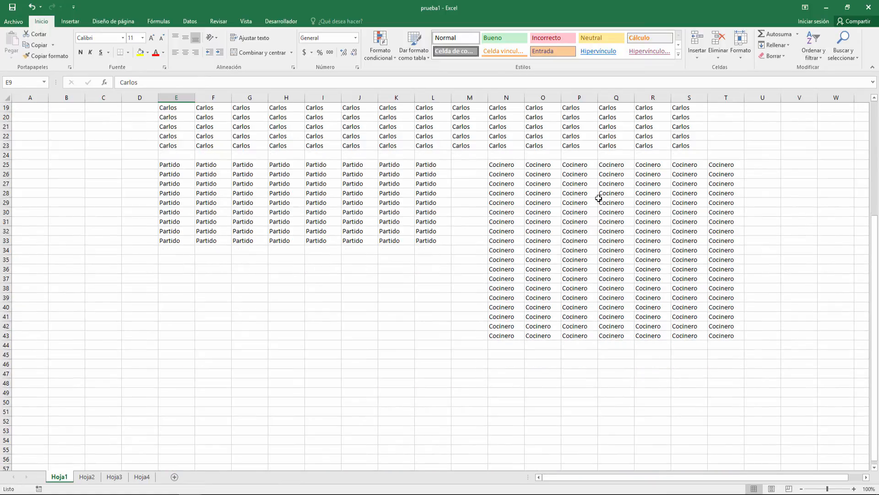
{"action": "scroll", "coordinate": [599, 198], "scroll_direction": "up", "scroll_amount": 8}
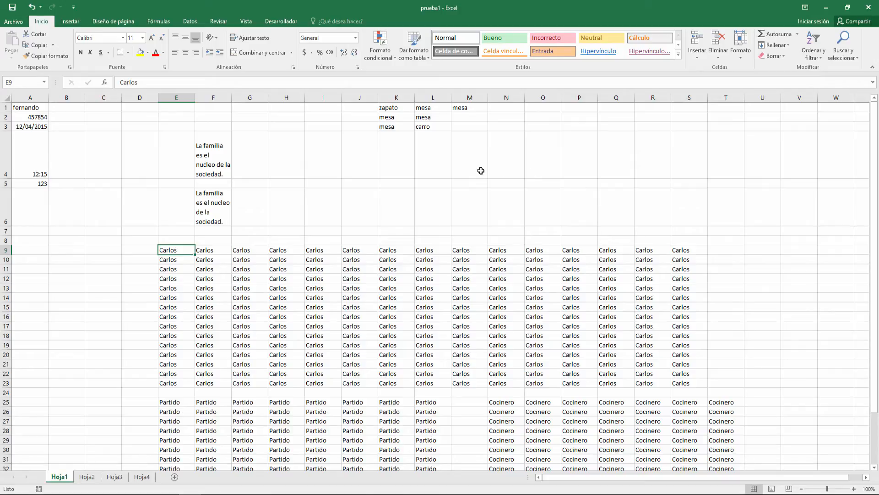
Step: Move the content of cell K3 to T3 and the content of cell L3 to F2
{"action": "left_click", "coordinate": [402, 129]}
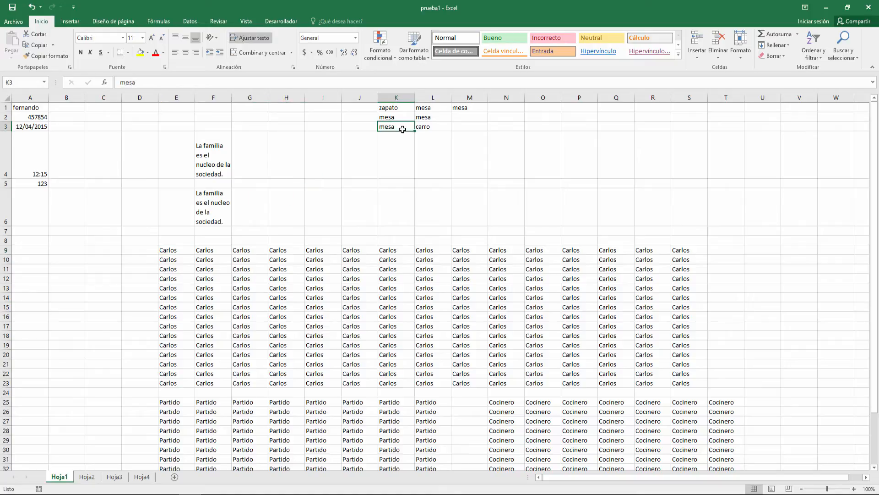
{"action": "mouse_move", "coordinate": [405, 132]}
{"action": "left_mouse_down"}
{"action": "mouse_move", "coordinate": [498, 172]}
{"action": "mouse_move", "coordinate": [604, 123]}
{"action": "mouse_move", "coordinate": [715, 136]}
{"action": "mouse_move", "coordinate": [724, 129]}
{"action": "mouse_move", "coordinate": [522, 138]}
{"action": "mouse_move", "coordinate": [382, 114]}
{"action": "mouse_move", "coordinate": [391, 139]}
{"action": "mouse_move", "coordinate": [395, 129]}
{"action": "left_mouse_up"}
{"action": "left_click_drag", "start_coordinate": [405, 128], "coordinate": [722, 133]}
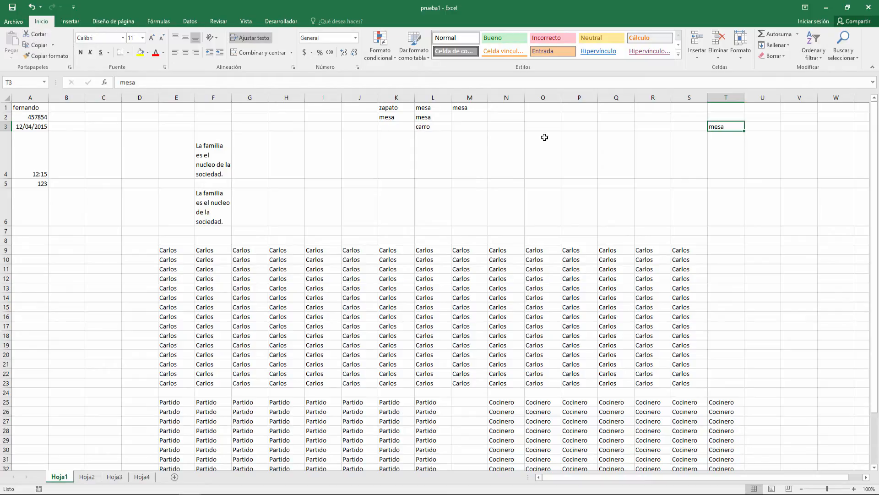
{"action": "left_click", "coordinate": [426, 127]}
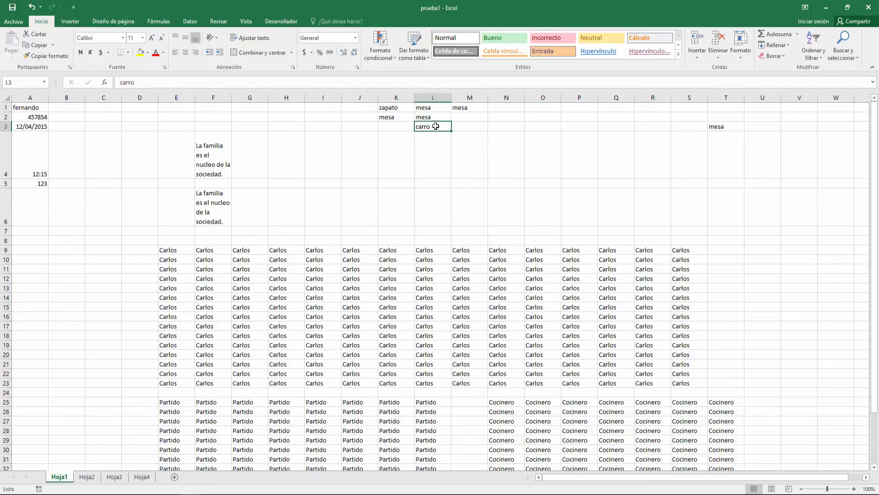
{"action": "left_click_drag", "start_coordinate": [436, 132], "coordinate": [221, 116]}
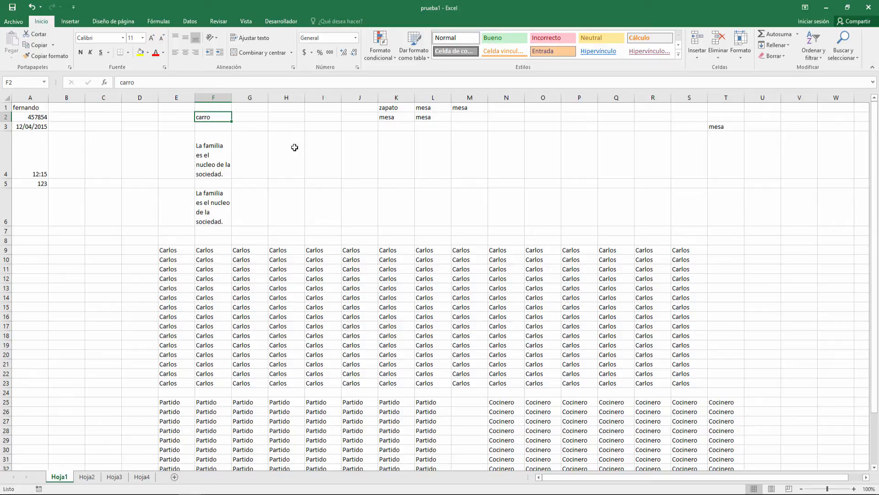
Step: Move the multi-line text from cell F4 to cell B4 on sheet Hoja2, and return to Hoja1
{"action": "left_click", "coordinate": [225, 155]}
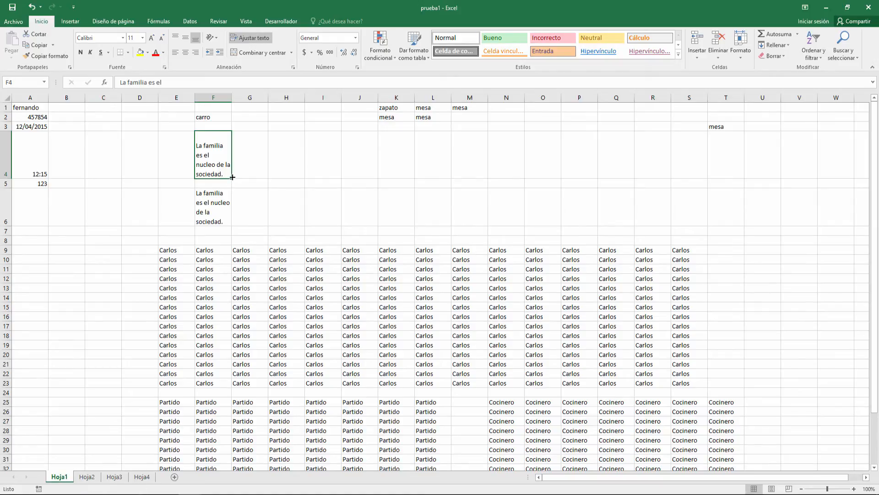
{"action": "left_click_drag", "start_coordinate": [233, 178], "coordinate": [84, 478]}
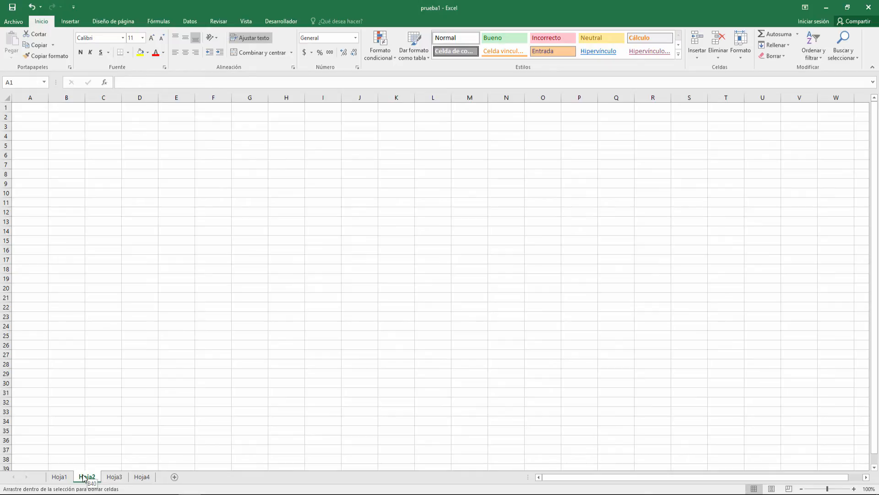
{"action": "left_click_drag", "start_coordinate": [83, 475], "coordinate": [70, 143]}
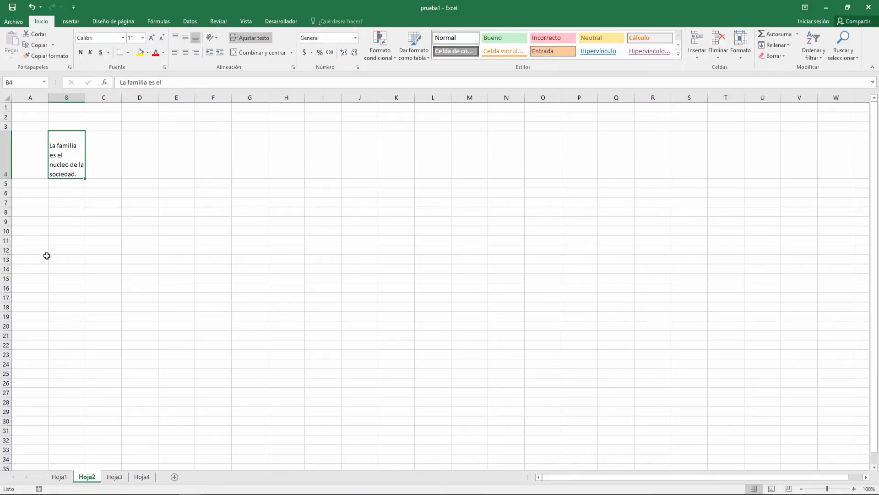
{"action": "left_click", "coordinate": [59, 477]}
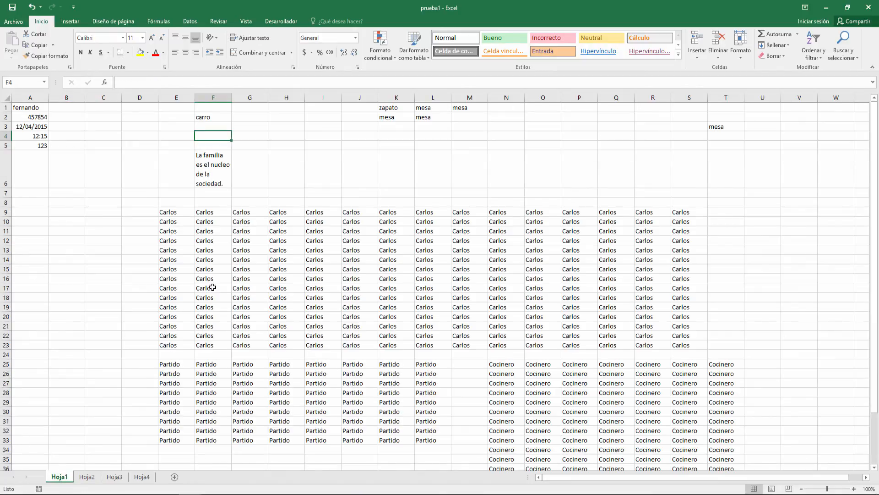
Step: Move the multi-line text from cell F6 to cell D6 on sheet Hoja2, and return to Hoja1
{"action": "left_click", "coordinate": [227, 182]}
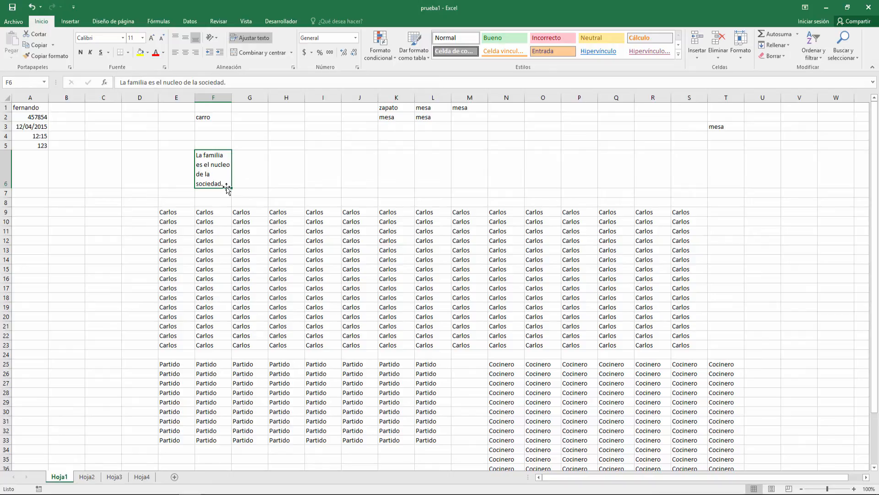
{"action": "left_click_drag", "start_coordinate": [227, 185], "coordinate": [156, 147]}
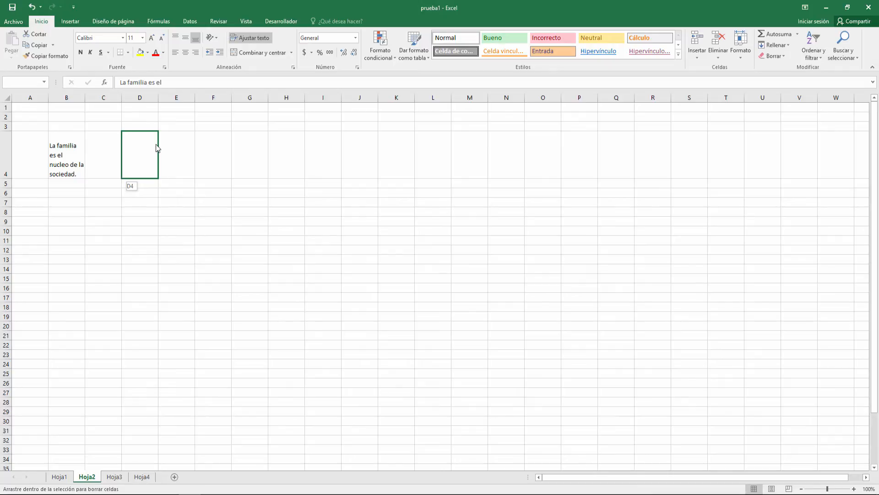
{"action": "left_click_drag", "start_coordinate": [156, 145], "coordinate": [141, 200]}
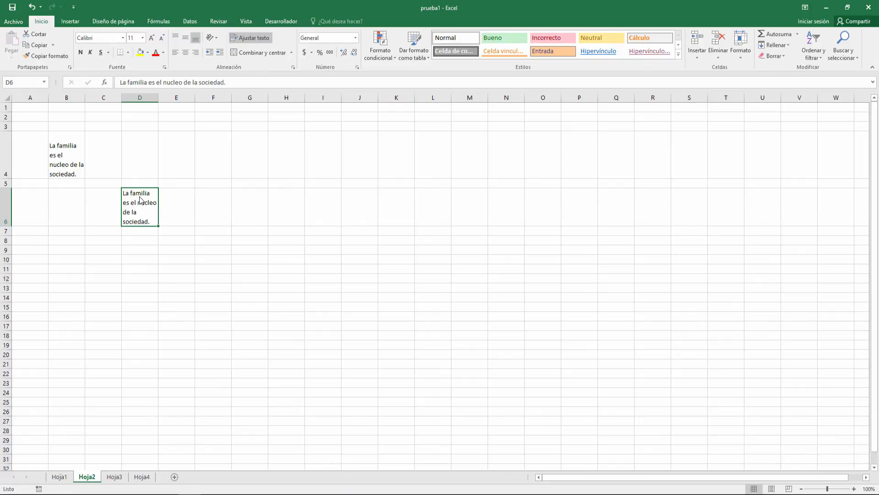
{"action": "left_click", "coordinate": [60, 477]}
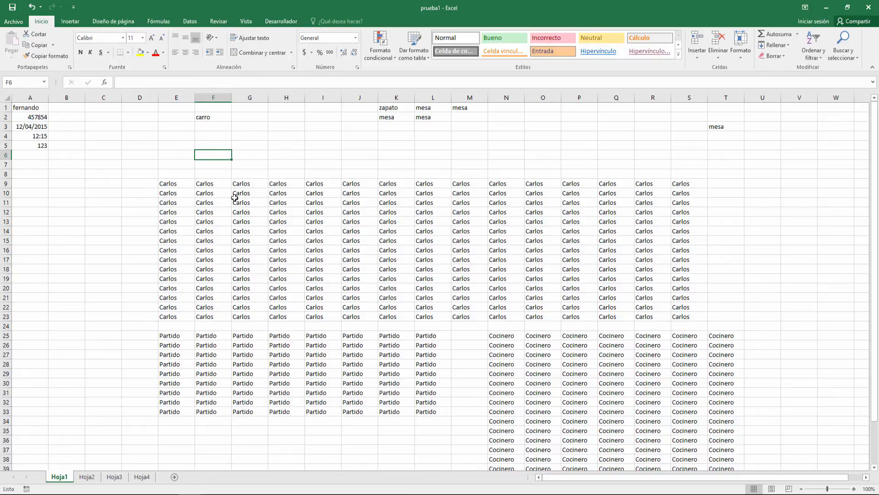
Step: Delete the contents of the filled block E9:S23 and of cell F2 on Hoja1
{"action": "left_click_drag", "start_coordinate": [165, 184], "coordinate": [693, 316]}
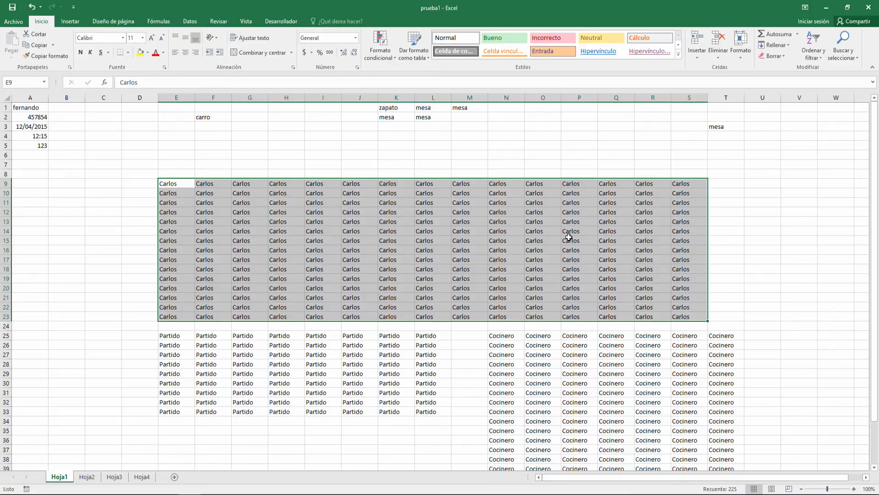
{"action": "key", "text": "Delete"}
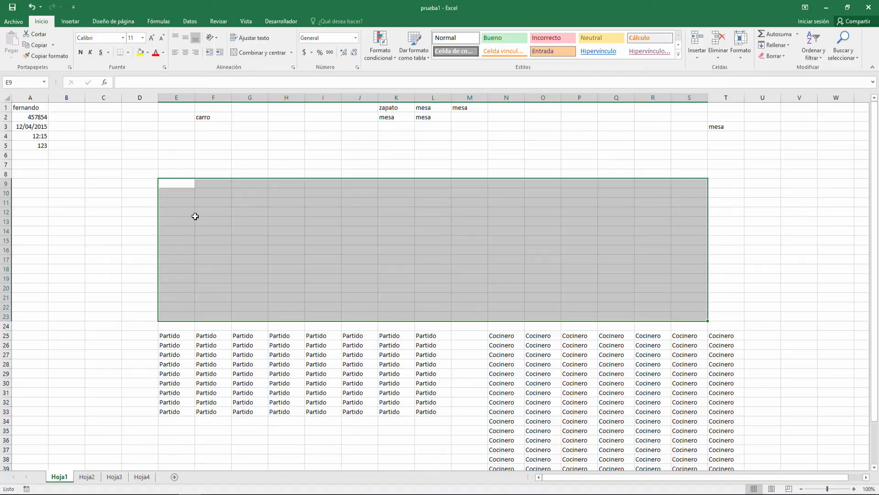
{"action": "left_click", "coordinate": [197, 115]}
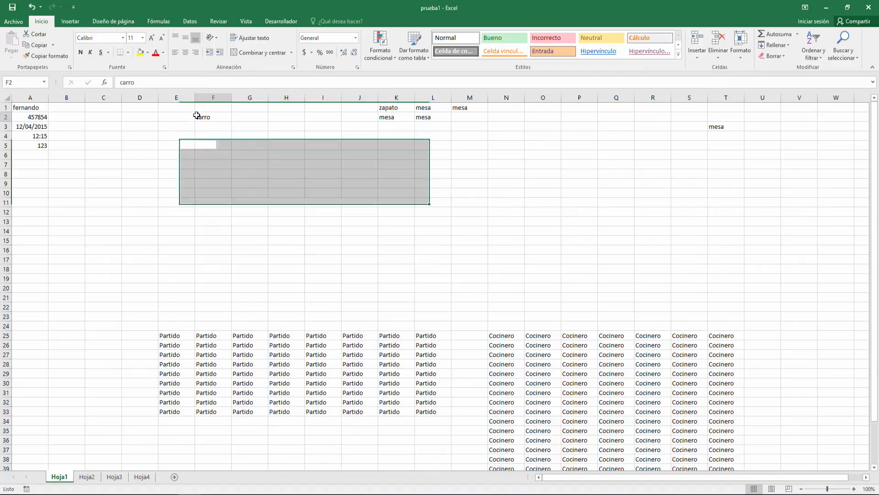
{"action": "type", "text": "\\"}
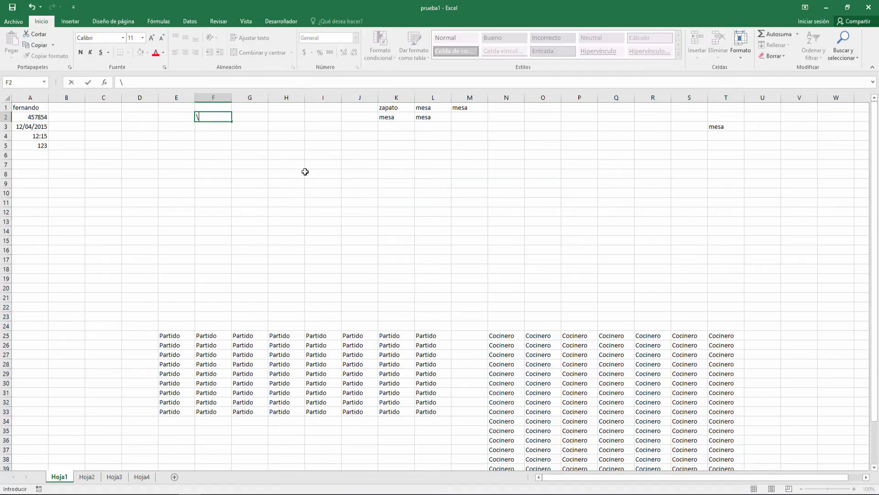
{"action": "key", "text": "BackSpace"}
{"action": "key", "text": "Escape"}
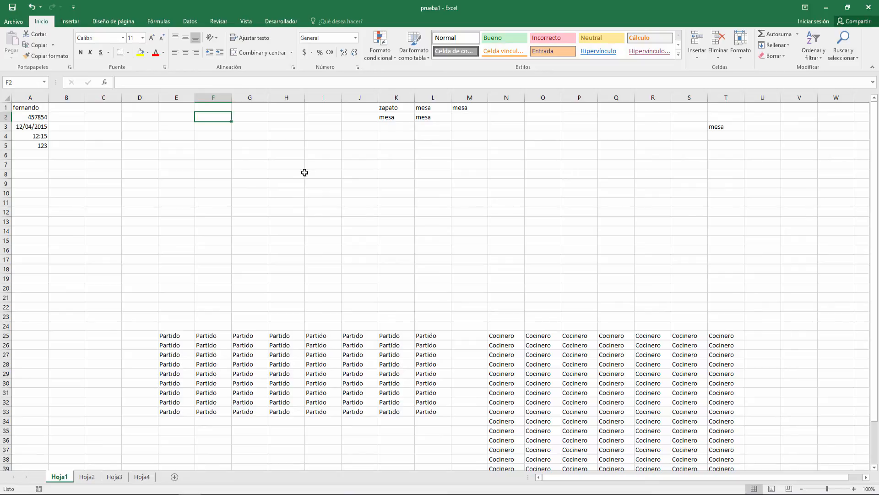
Step: Select the Partido block E25:L33 and examine the fill and clear options available for it, leaving its contents in place
{"action": "scroll", "coordinate": [304, 172], "scroll_direction": "down", "scroll_amount": 3}
{"action": "left_click_drag", "start_coordinate": [170, 250], "coordinate": [423, 326]}
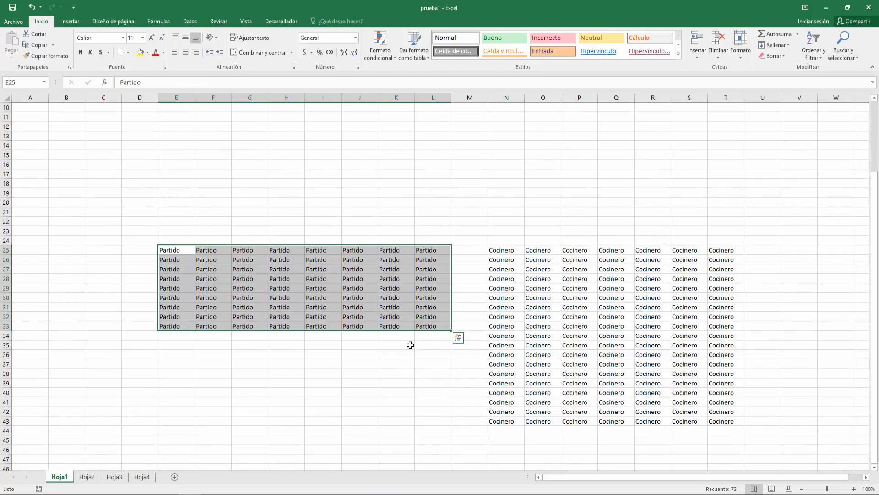
{"action": "scroll", "coordinate": [296, 263], "scroll_direction": "up", "scroll_amount": 3}
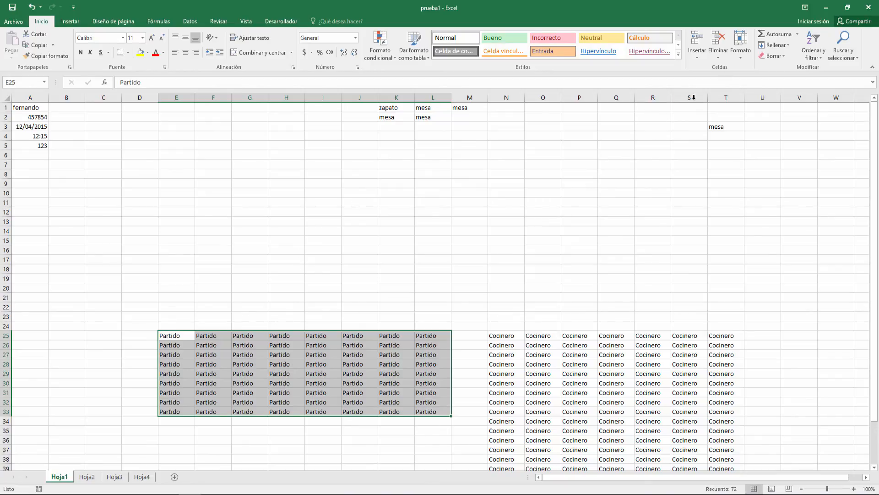
{"action": "left_click", "coordinate": [792, 46]}
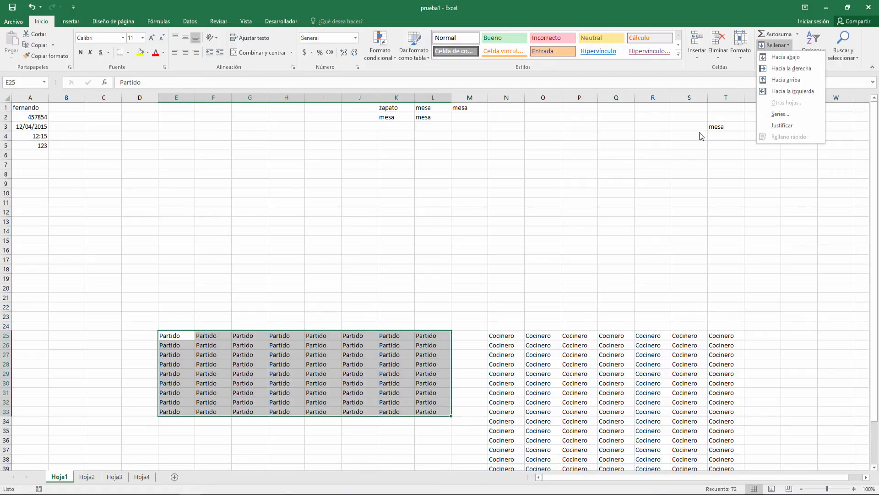
{"action": "left_click", "coordinate": [586, 186]}
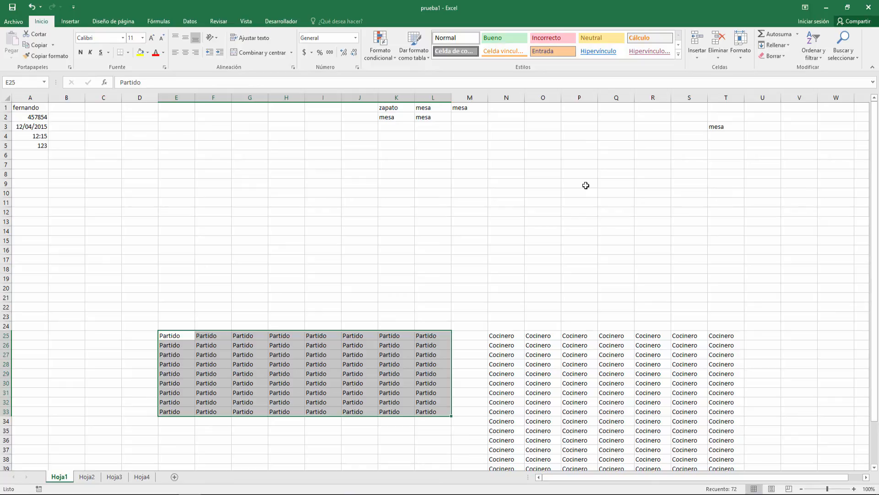
{"action": "left_click", "coordinate": [783, 56]}
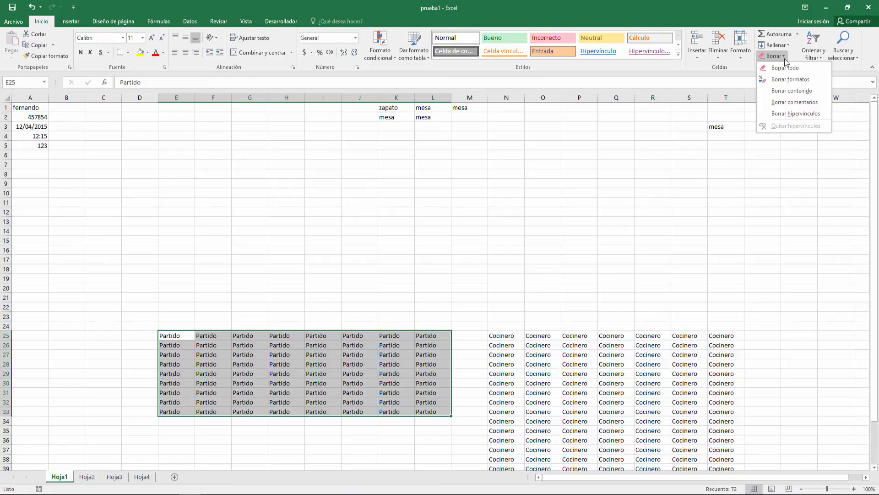
{"action": "left_click", "coordinate": [733, 187]}
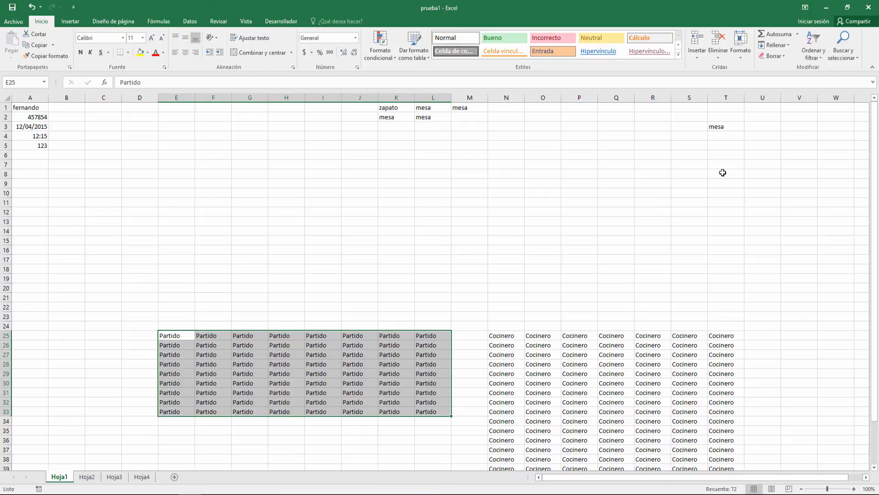
{"action": "left_click", "coordinate": [427, 171]}
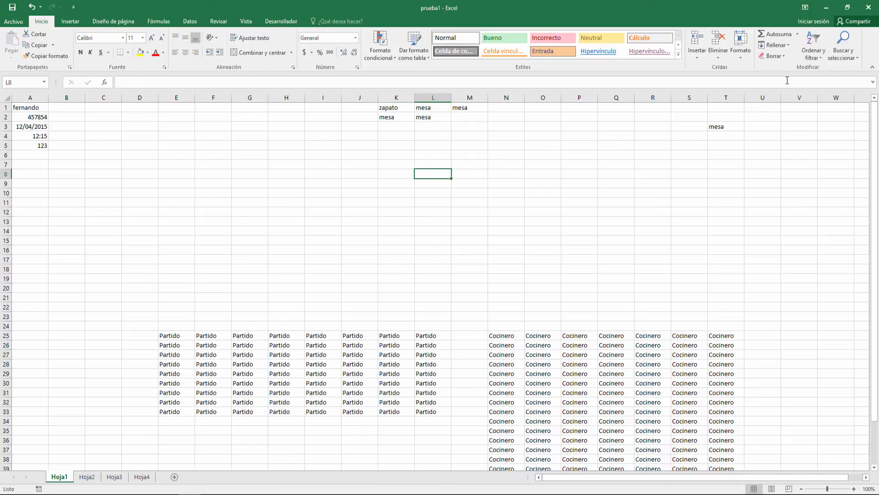
Step: Delete the content of cell K2 and review the available clear options without applying any
{"action": "left_click", "coordinate": [411, 116]}
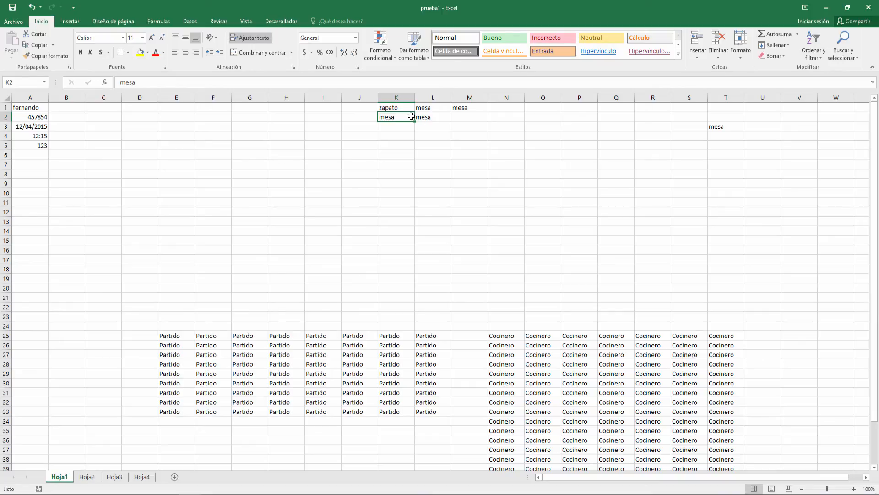
{"action": "key", "text": "Delete"}
{"action": "left_click", "coordinate": [784, 55]}
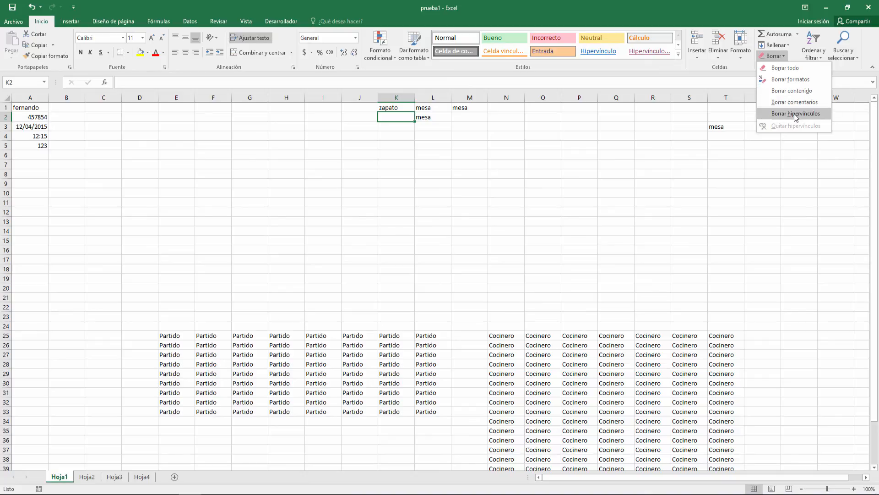
{"action": "left_click", "coordinate": [601, 153]}
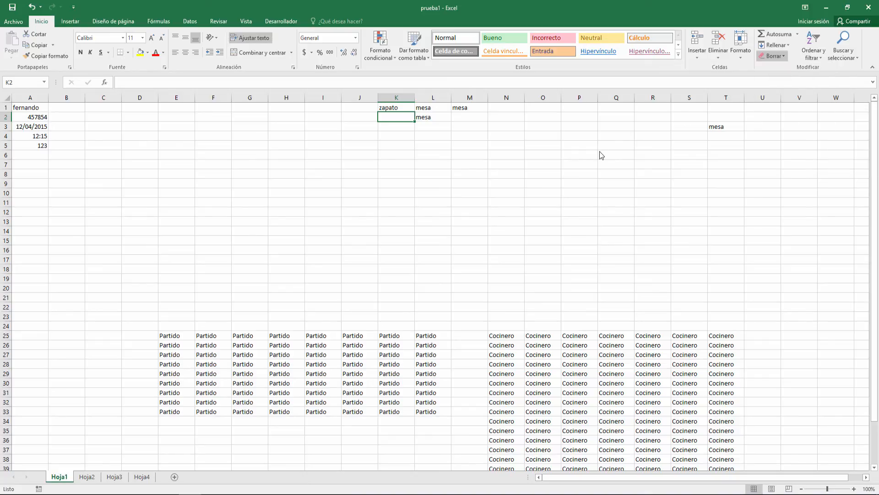
{"action": "left_click", "coordinate": [318, 128]}
{"action": "left_click", "coordinate": [188, 126]}
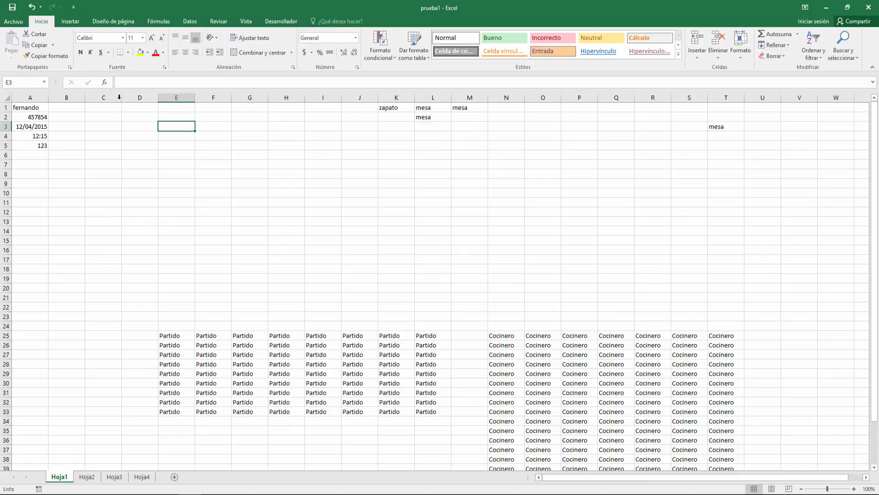
{"action": "left_click", "coordinate": [153, 115]}
{"action": "left_click", "coordinate": [188, 138]}
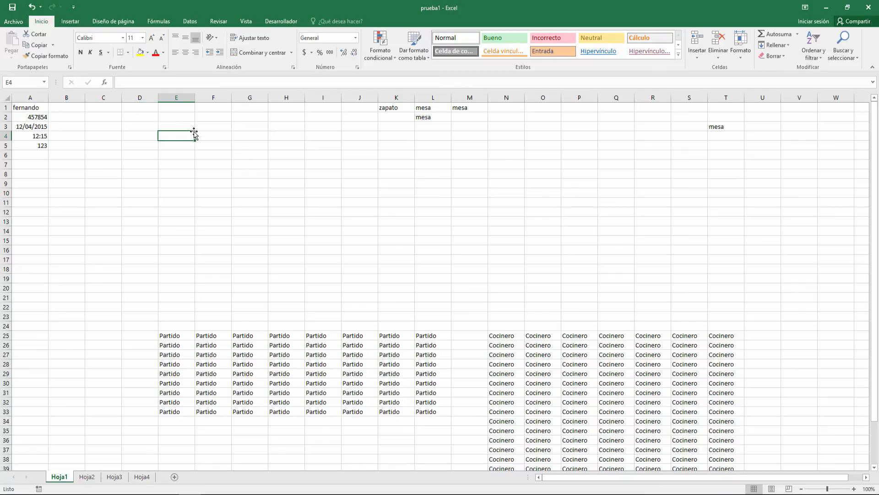
Step: Format cell K1 with bold text, a thick outside border, yellow fill and the automatic font color
{"action": "left_click", "coordinate": [409, 110]}
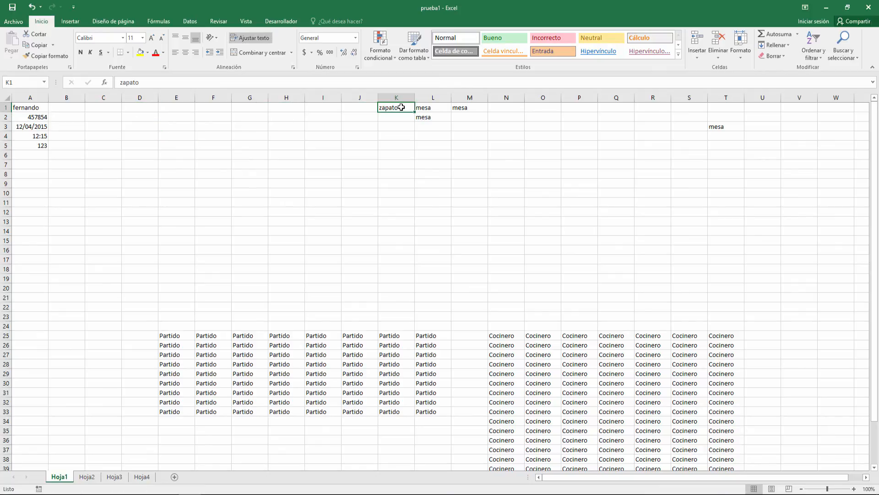
{"action": "left_click", "coordinate": [82, 54]}
{"action": "left_click", "coordinate": [128, 52]}
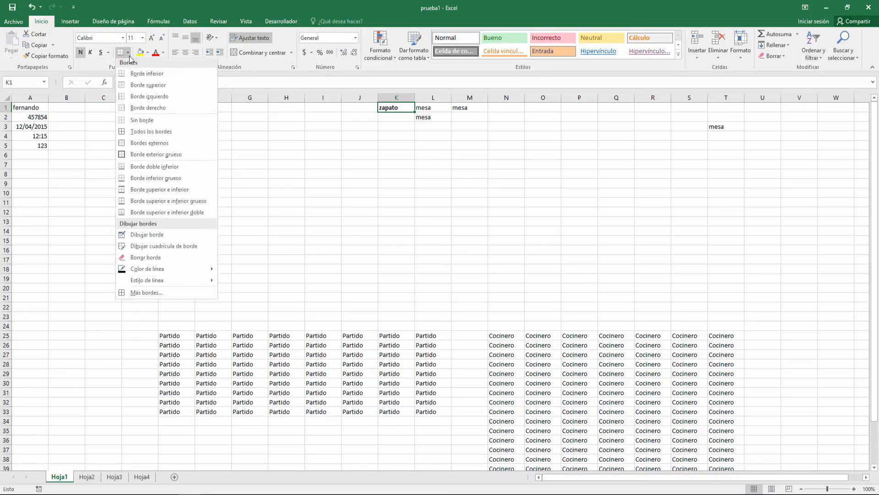
{"action": "left_click", "coordinate": [158, 152]}
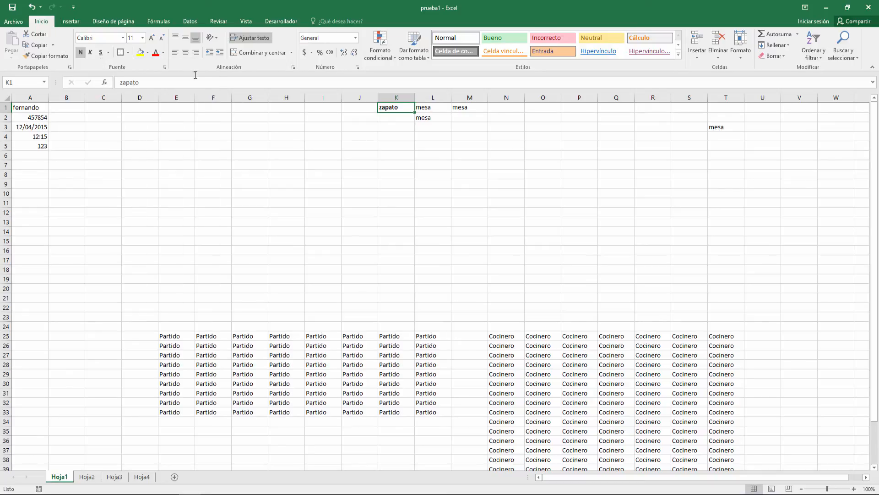
{"action": "left_click", "coordinate": [141, 53]}
{"action": "left_click", "coordinate": [163, 52]}
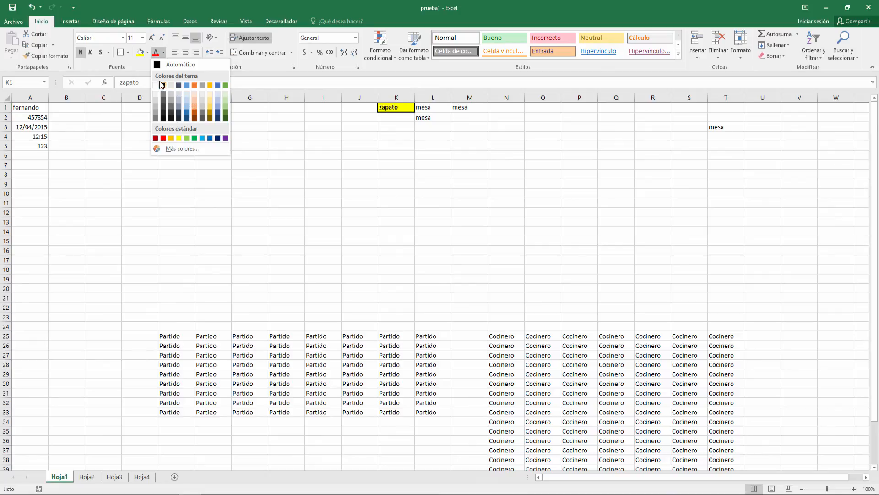
{"action": "left_click", "coordinate": [162, 64]}
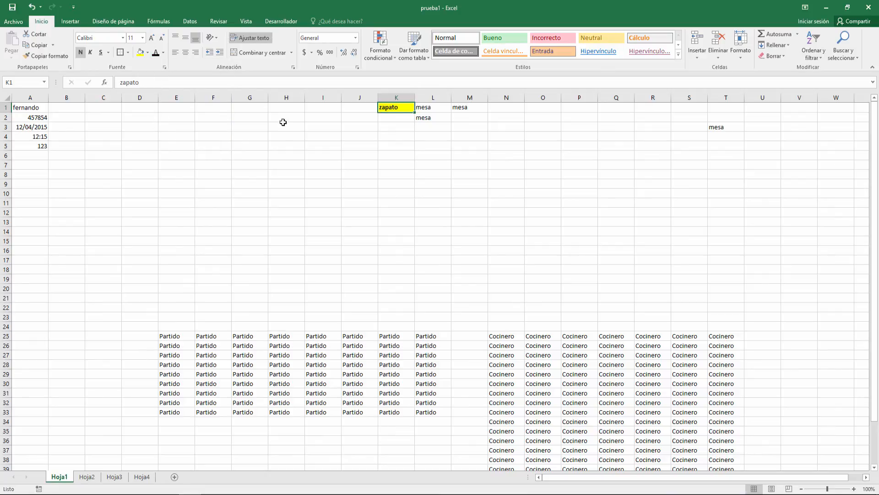
Step: Set the font size of cell K1 to 20 and widen column K so the word fits on one line
{"action": "left_click", "coordinate": [384, 137]}
{"action": "left_click", "coordinate": [396, 112]}
{"action": "left_click", "coordinate": [399, 125]}
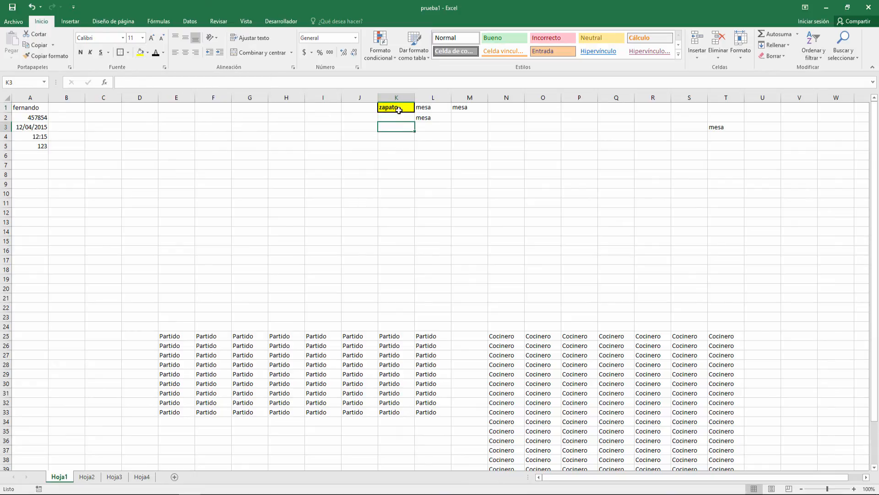
{"action": "left_click", "coordinate": [396, 108]}
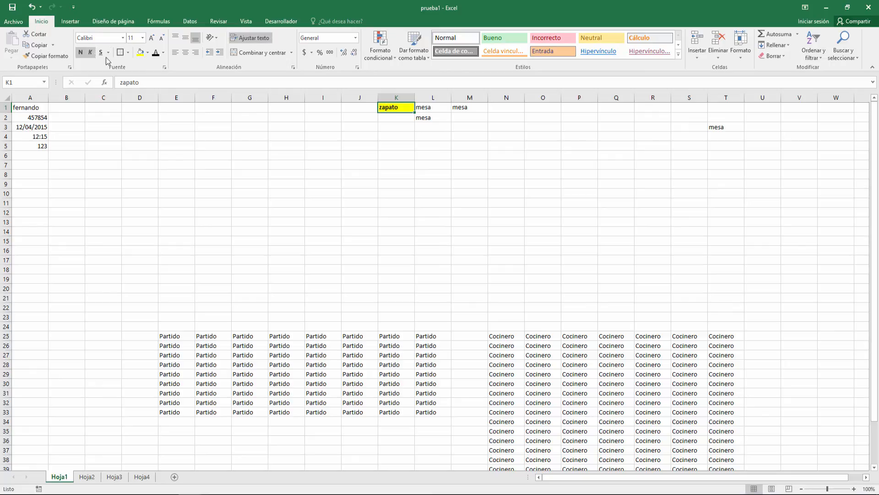
{"action": "left_click", "coordinate": [143, 38]}
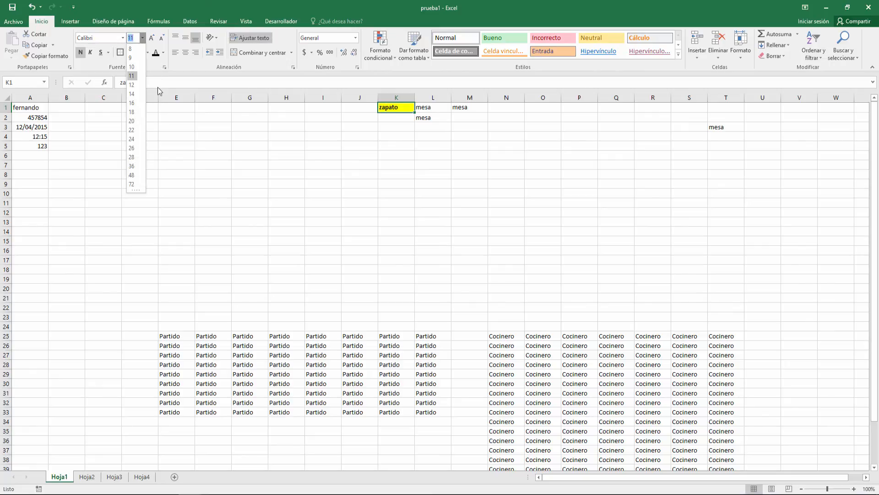
{"action": "left_click", "coordinate": [138, 118]}
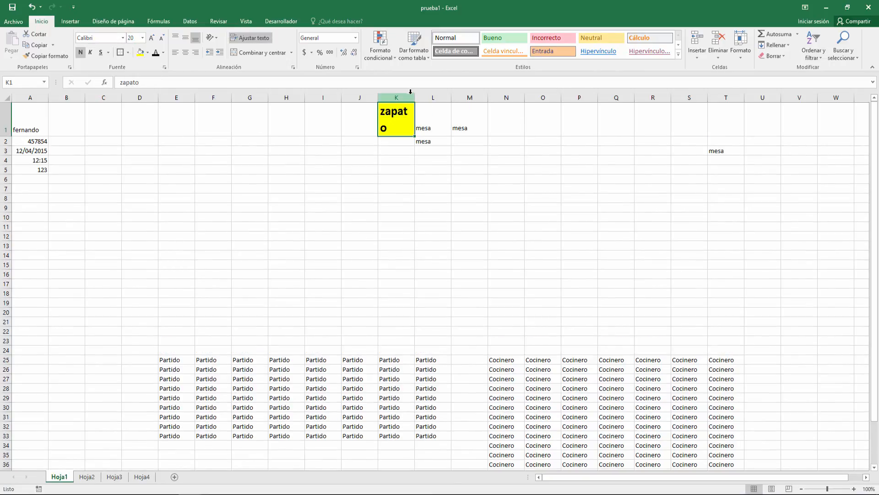
{"action": "left_click_drag", "start_coordinate": [414, 97], "coordinate": [429, 96]}
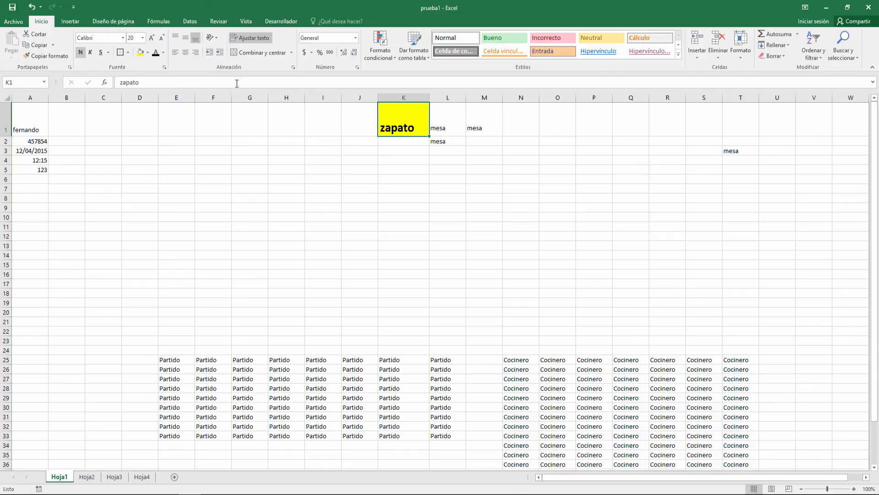
Step: Reduce the font size of zapato in cell K1 to 14
{"action": "left_click", "coordinate": [128, 52]}
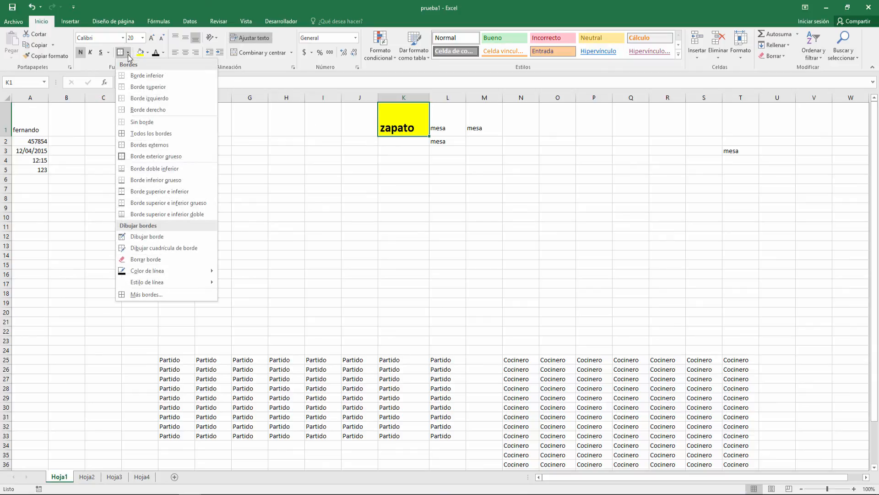
{"action": "left_click", "coordinate": [390, 130]}
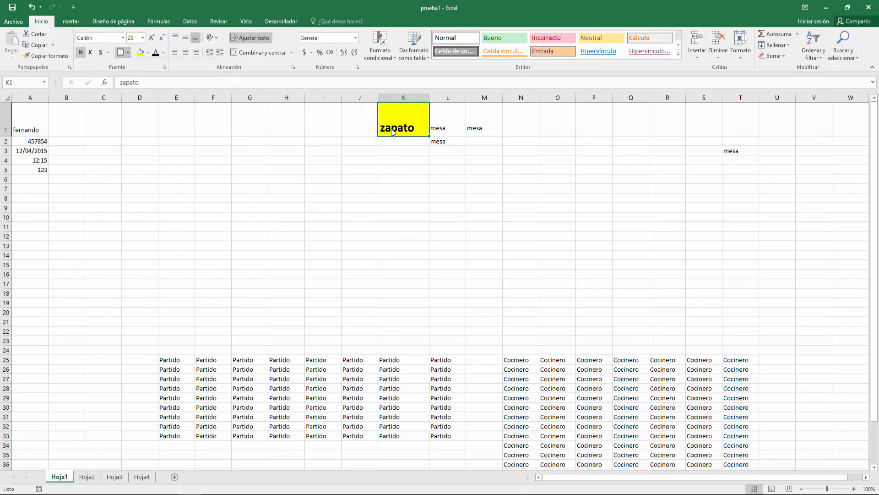
{"action": "left_click", "coordinate": [142, 37]}
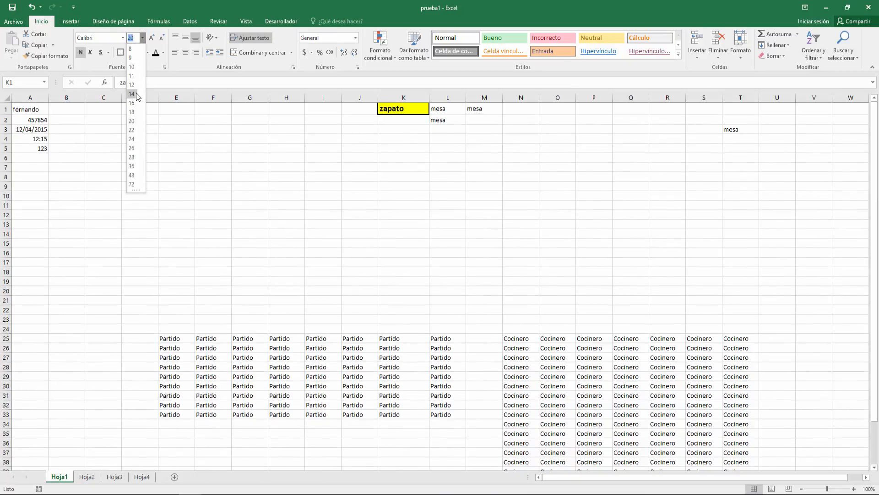
{"action": "left_click", "coordinate": [133, 94]}
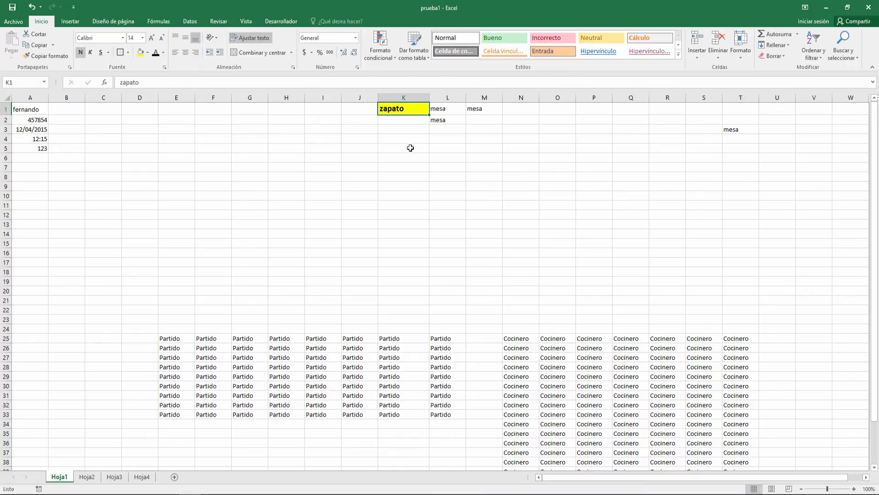
Step: Clear both the content and the formatting of cell K1 with Borrar todo, and undo the clearing
{"action": "left_click", "coordinate": [421, 139]}
{"action": "left_click", "coordinate": [412, 109]}
{"action": "left_click", "coordinate": [784, 55]}
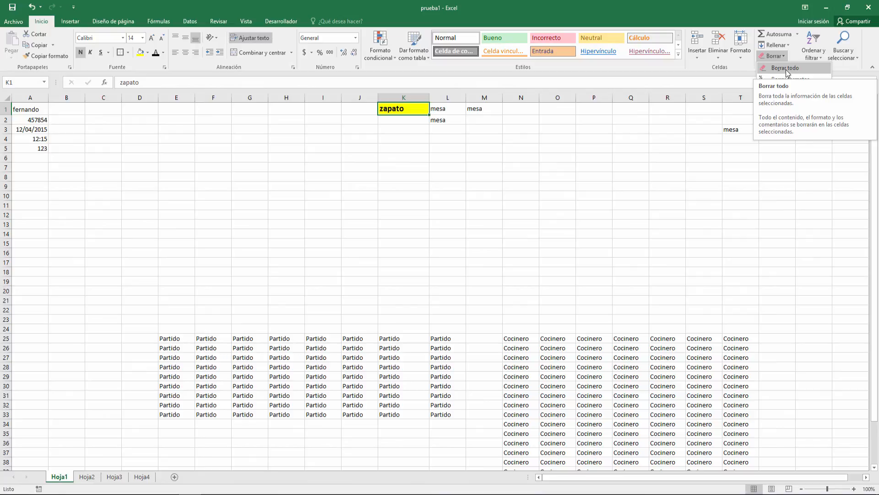
{"action": "left_click", "coordinate": [785, 68]}
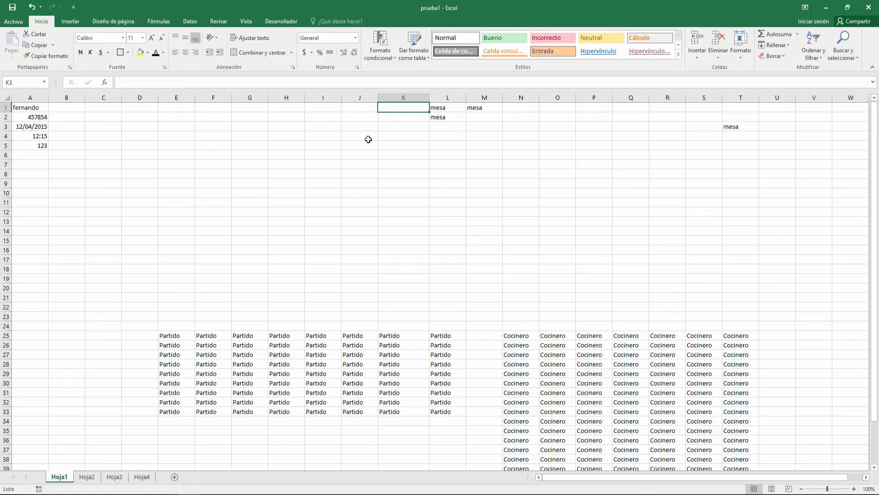
{"action": "key", "text": "Down"}
{"action": "key", "text": "Down"}
{"action": "key", "text": "Down"}
{"action": "key", "text": "Up"}
{"action": "key", "text": "Up"}
{"action": "key", "text": "Up"}
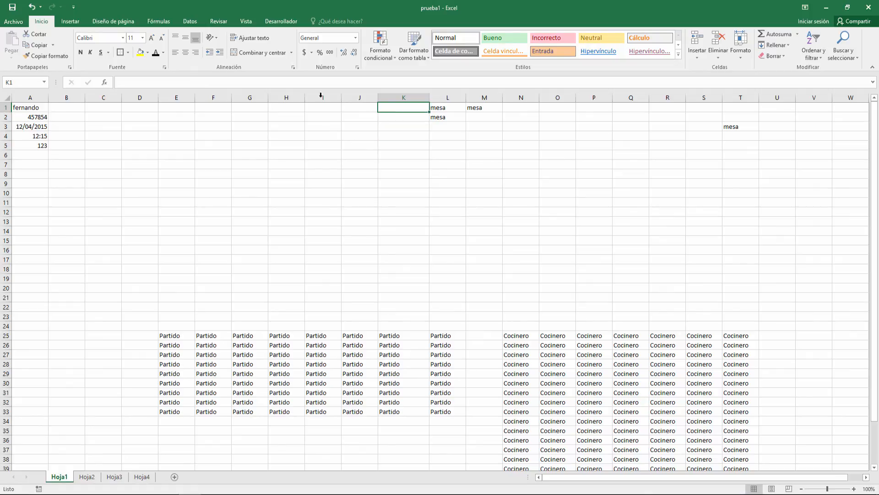
{"action": "left_click", "coordinate": [31, 7]}
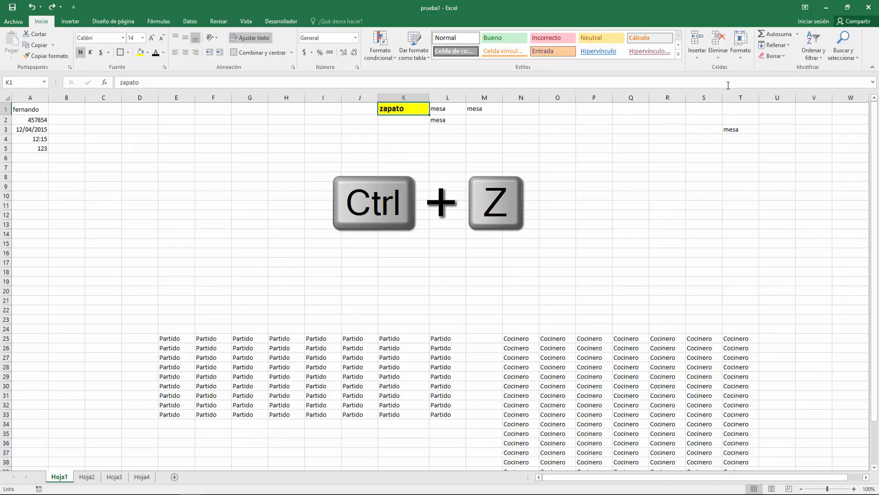
Step: Clear only the formatting of cell K1 with Borrar formatos, and undo that change
{"action": "left_click", "coordinate": [784, 59]}
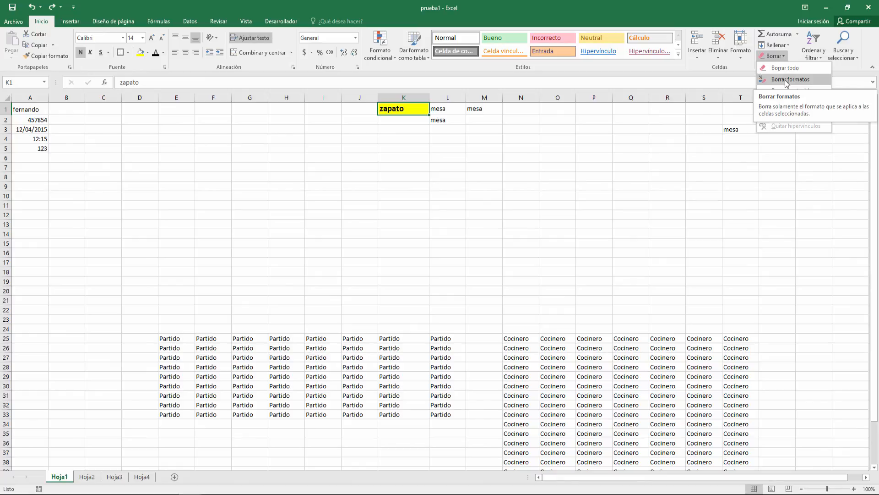
{"action": "left_click", "coordinate": [786, 80]}
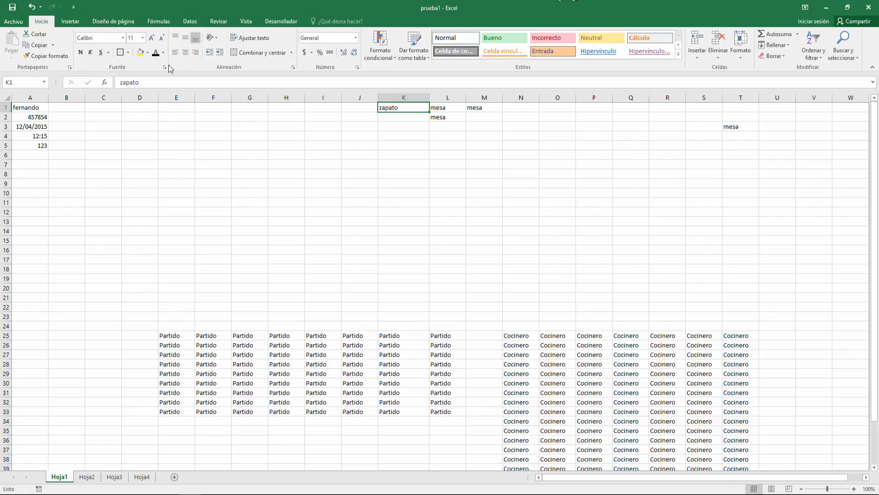
{"action": "left_click", "coordinate": [31, 8]}
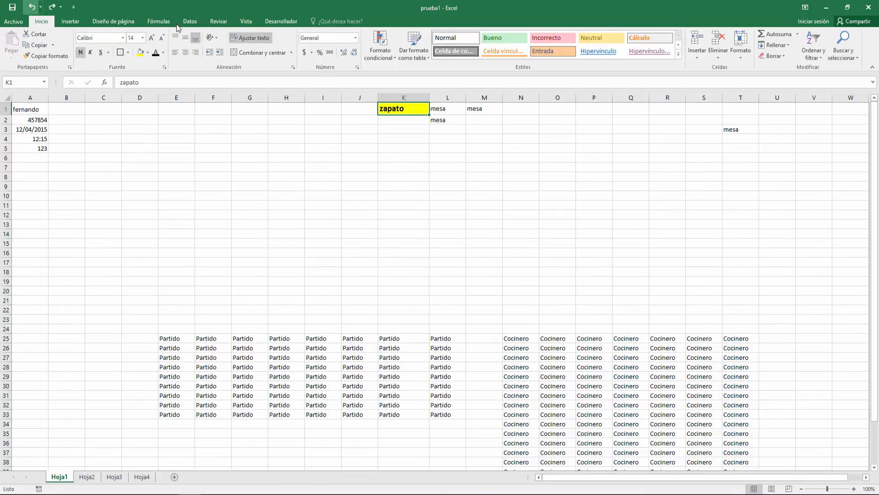
Step: Clear only the content of cell K1 with Borrar contenido, keeping its formatting, and reselect the cell
{"action": "left_click", "coordinate": [785, 58]}
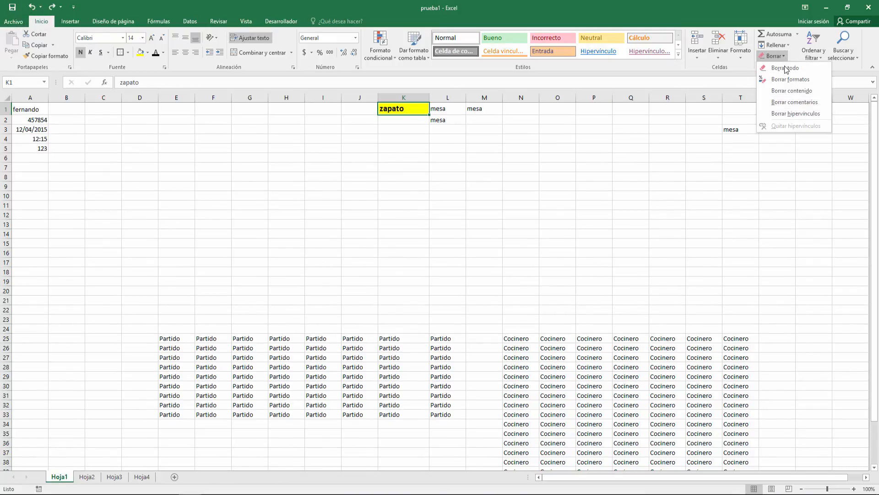
{"action": "left_click", "coordinate": [785, 91]}
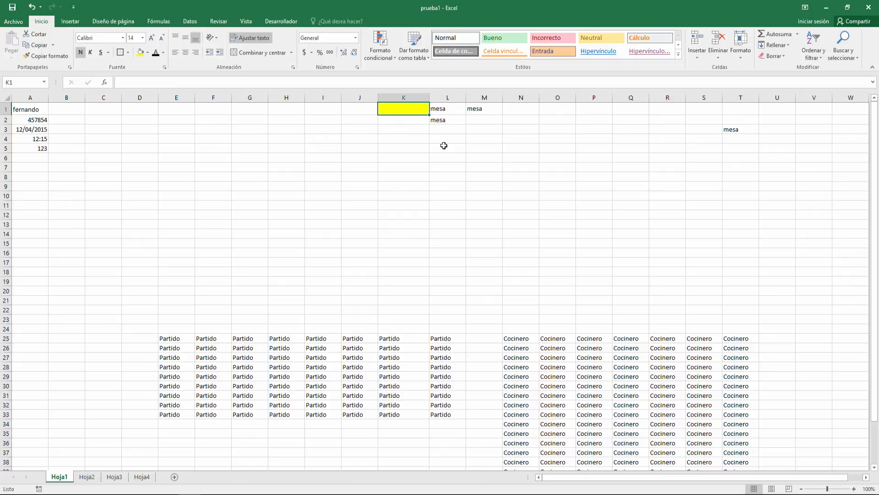
{"action": "left_click", "coordinate": [401, 122]}
{"action": "left_click", "coordinate": [403, 129]}
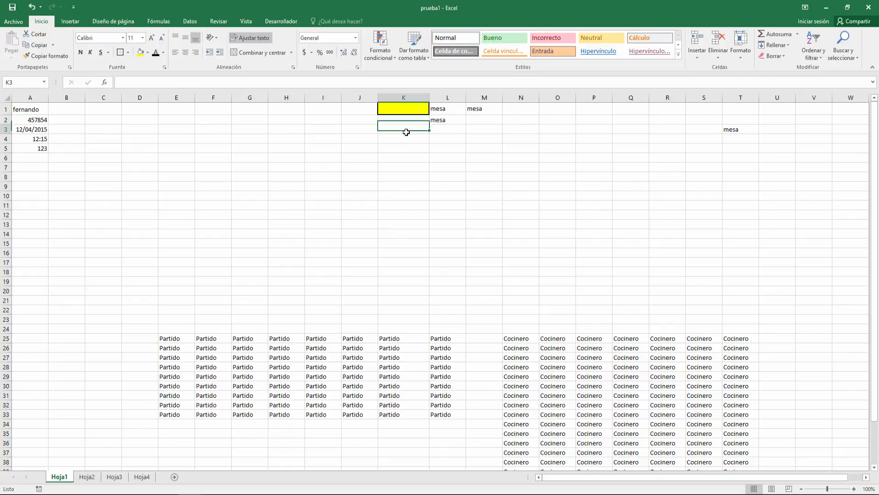
{"action": "left_click", "coordinate": [407, 108]}
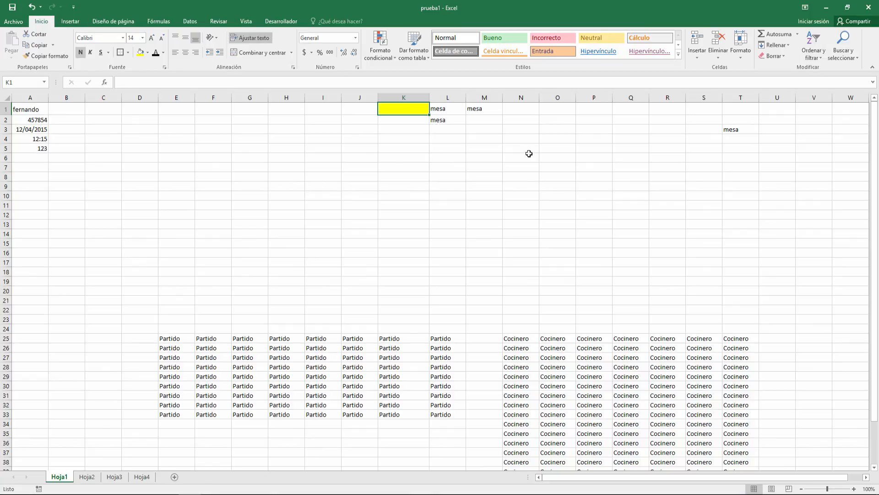
{"action": "left_click", "coordinate": [784, 56]}
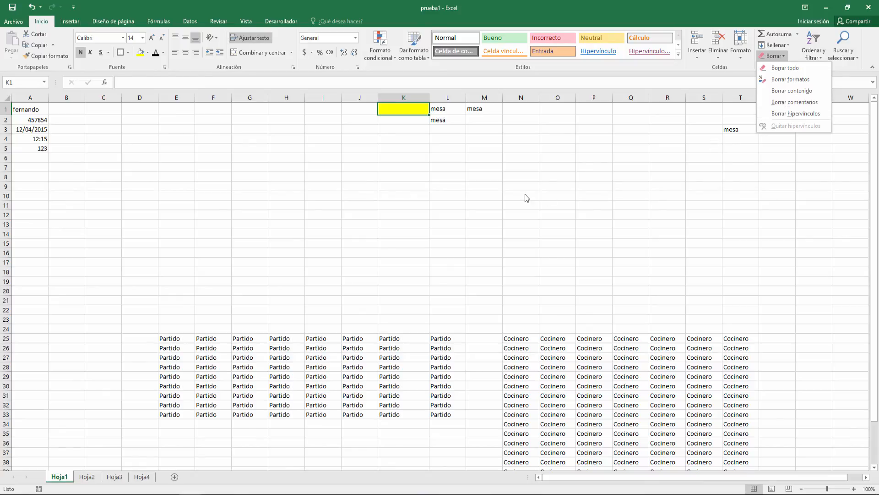
{"action": "left_click", "coordinate": [532, 182]}
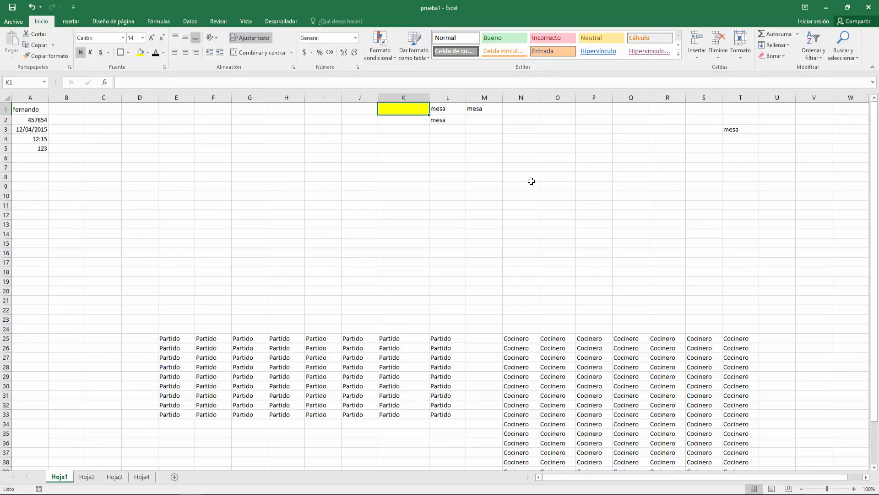
{"action": "left_click", "coordinate": [531, 181]}
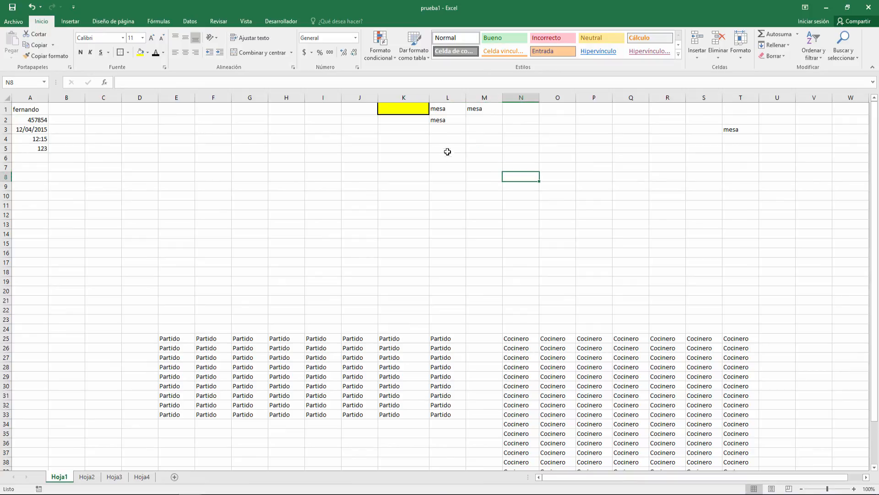
{"action": "left_click", "coordinate": [415, 113]}
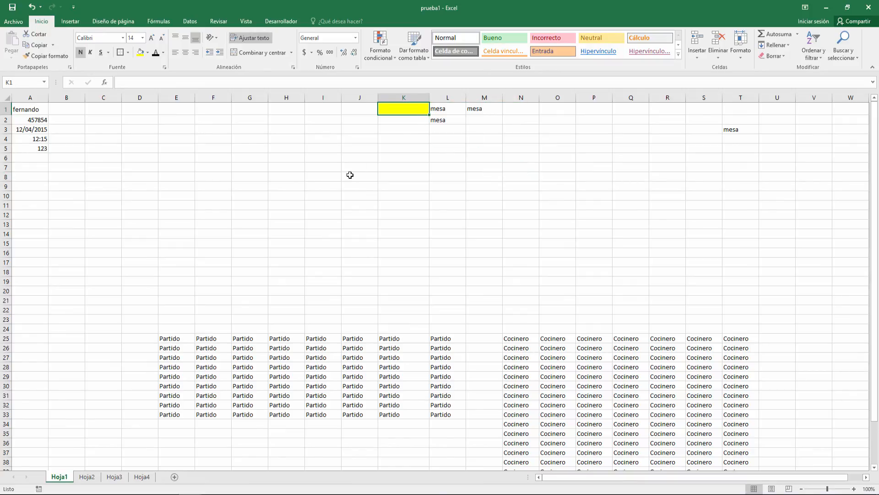